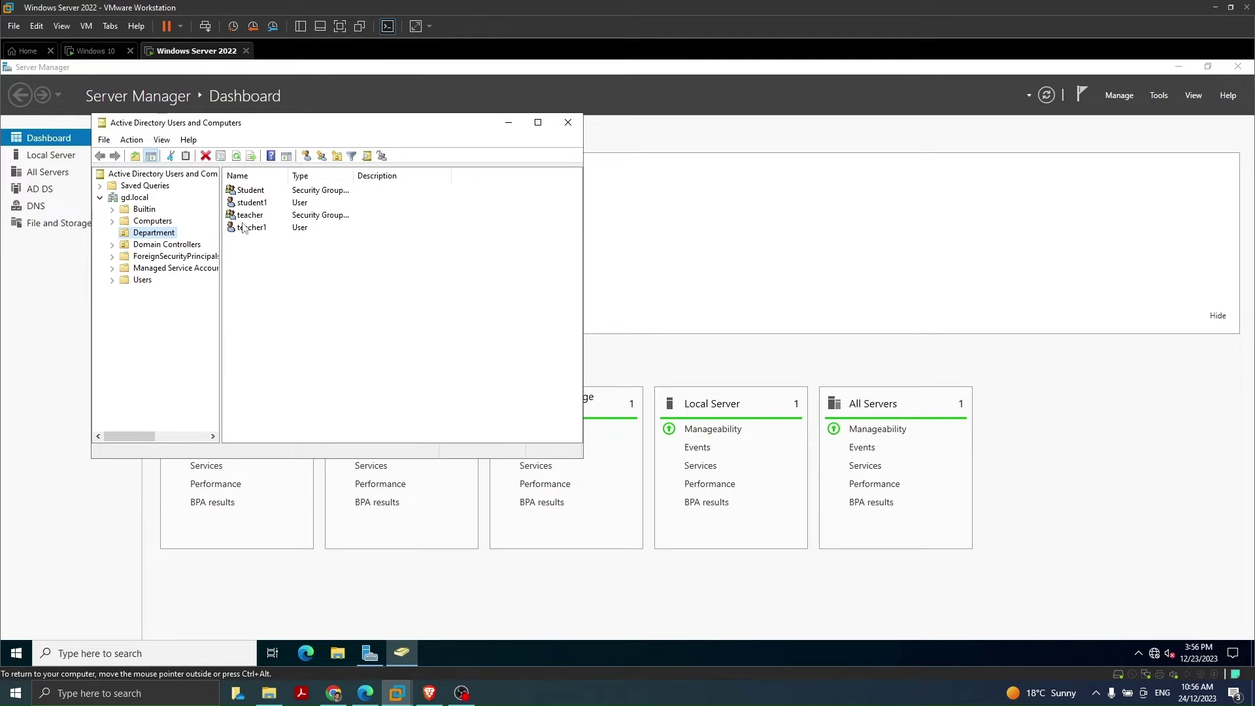
Step: Close Active Directory Users and Computers and minimize Server Manager
left_click(567, 123)
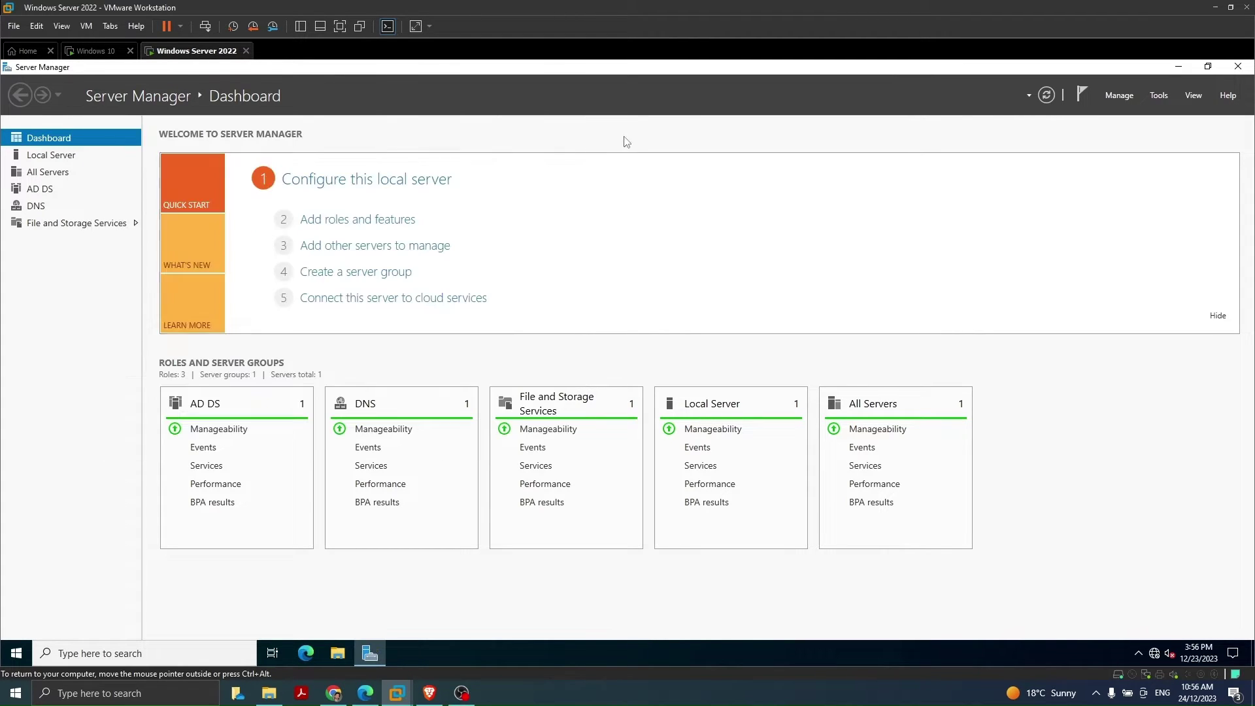
left_click(1178, 68)
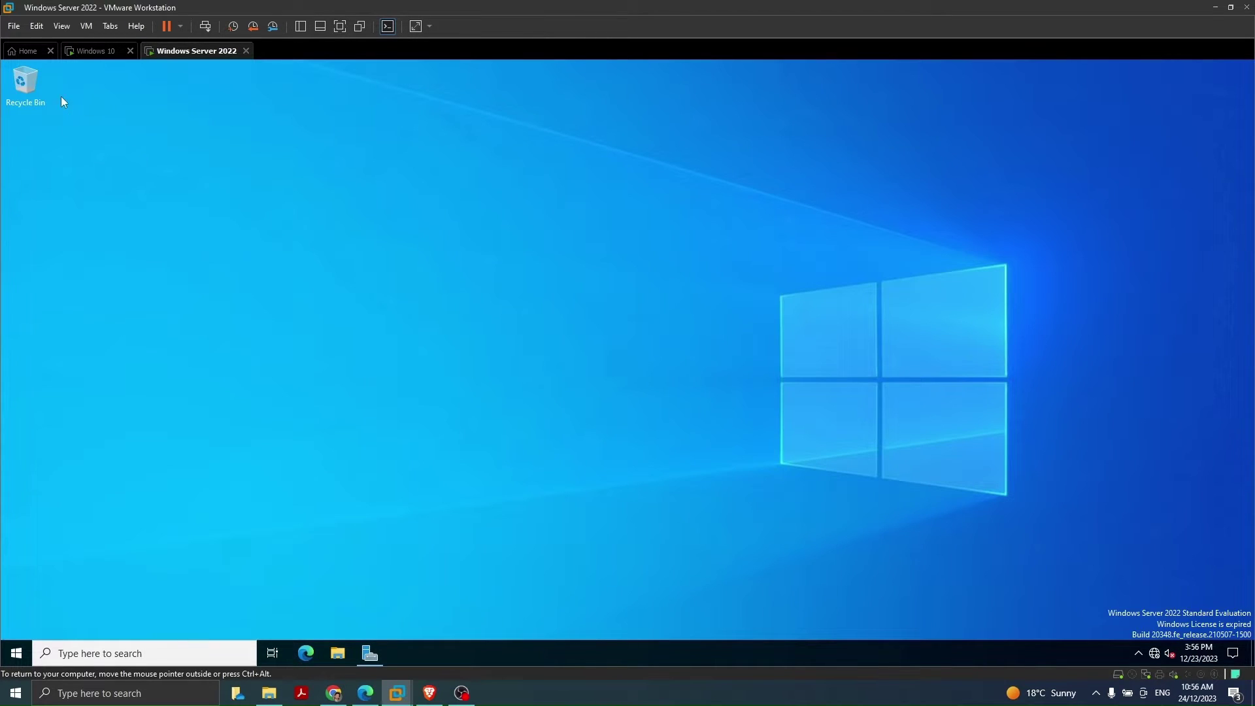
Step: Switch to the Windows 10 virtual machine, open Control Panel to check that it is accessible, and close it
left_click(95, 51)
left_click(104, 654)
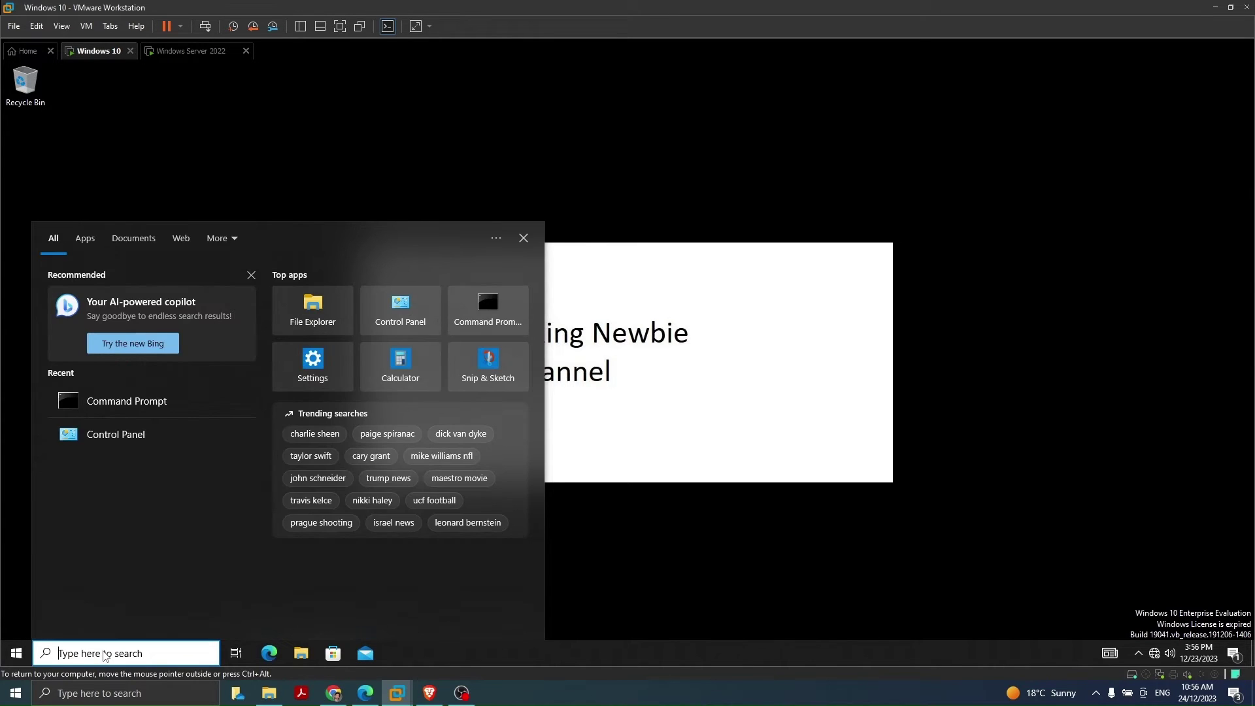
type("contro")
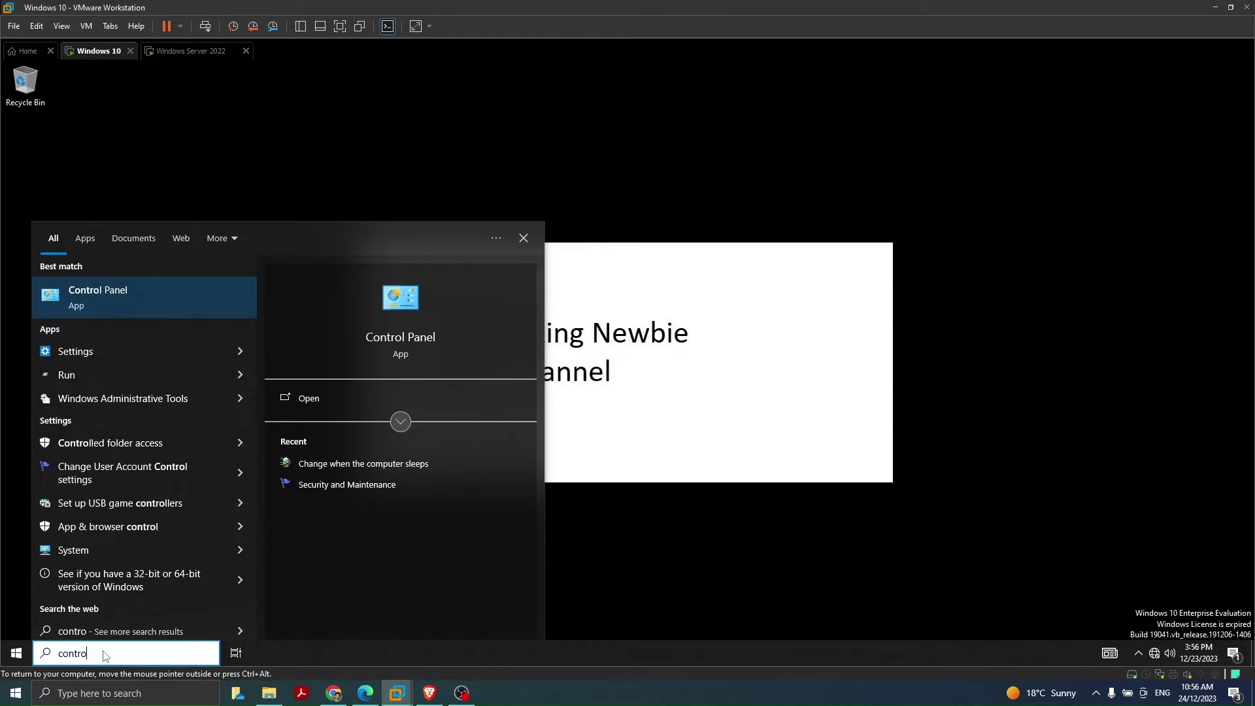
left_click(127, 294)
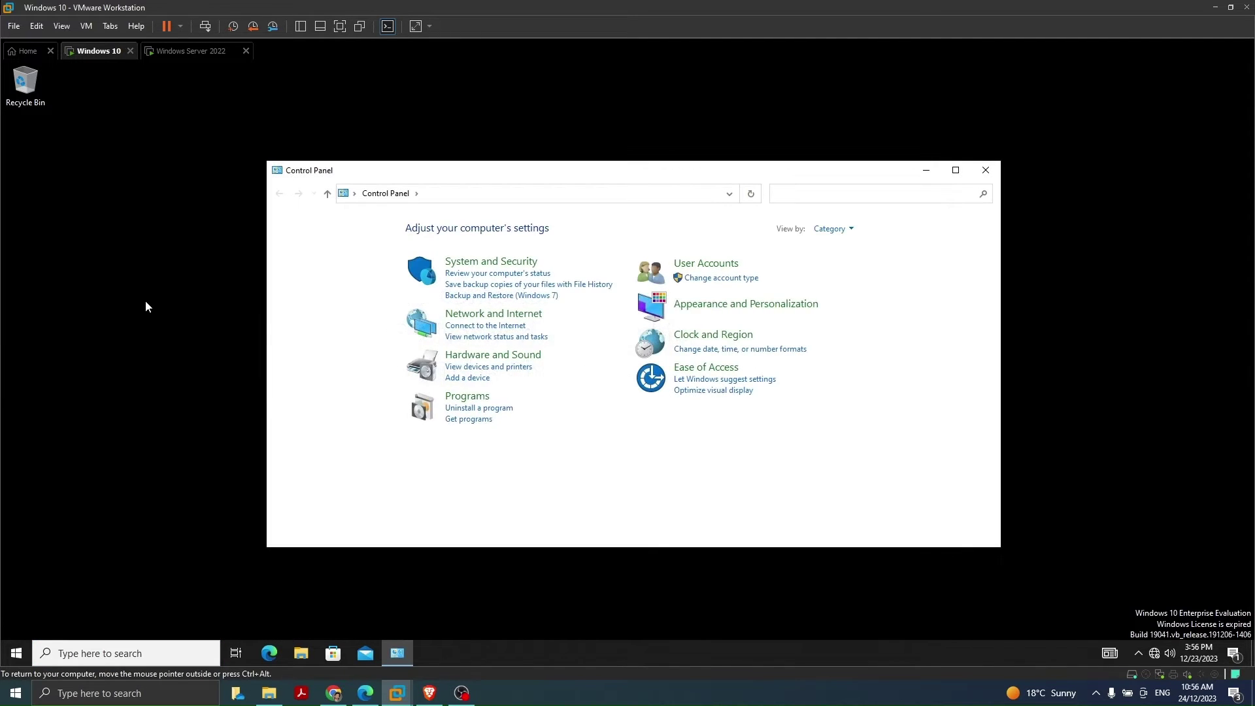
left_click_drag(625, 177, 584, 154)
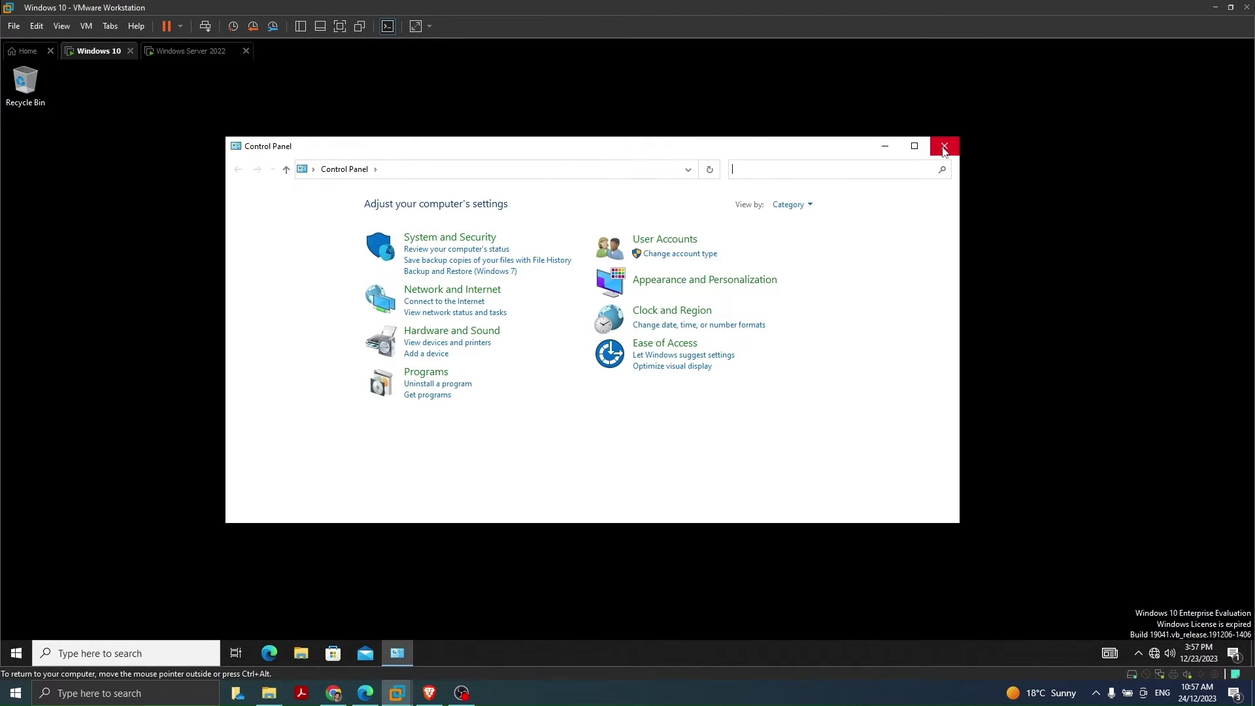
left_click(944, 145)
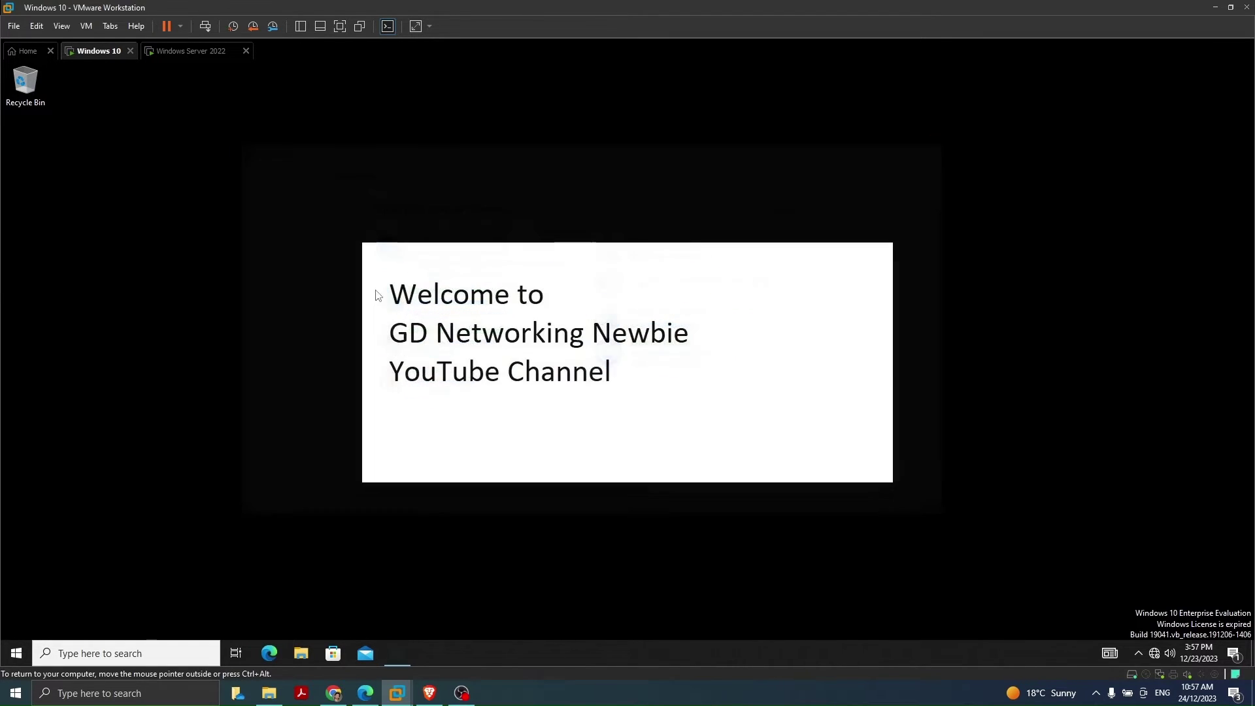
Step: Return to the Windows Server 2022 virtual machine and restart Server Manager
left_click(194, 59)
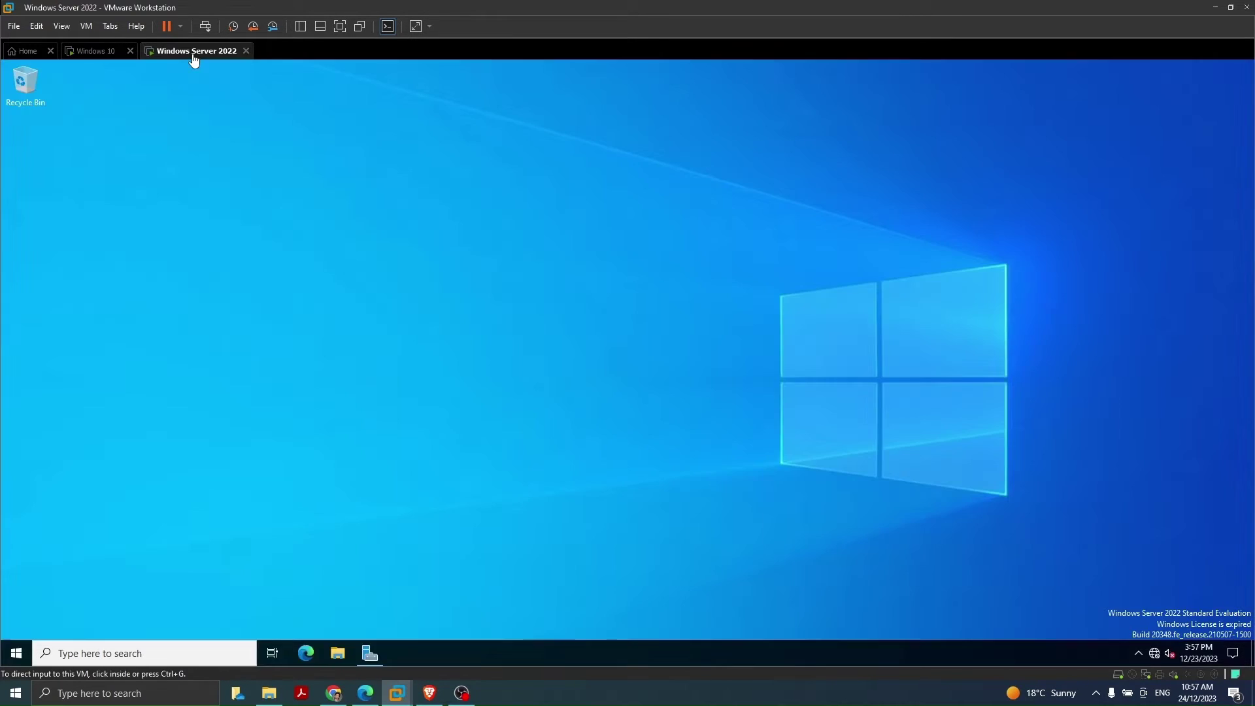
left_click(241, 317)
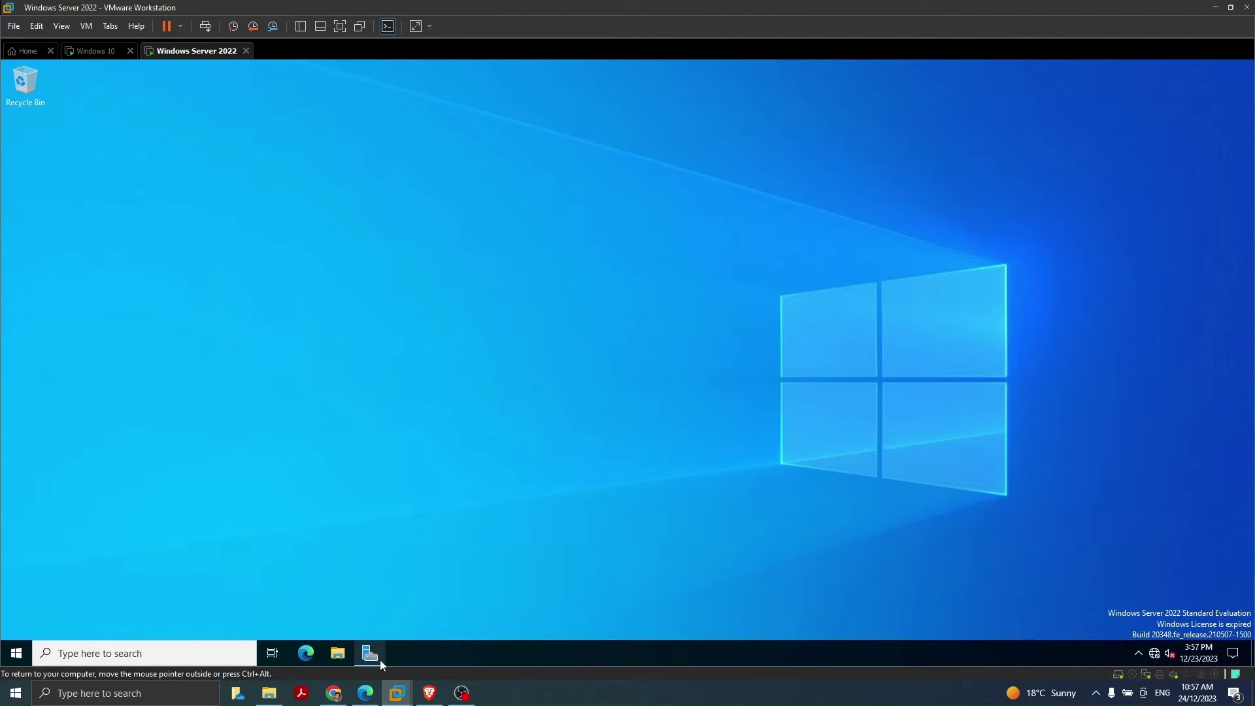
mouse_move(373, 656)
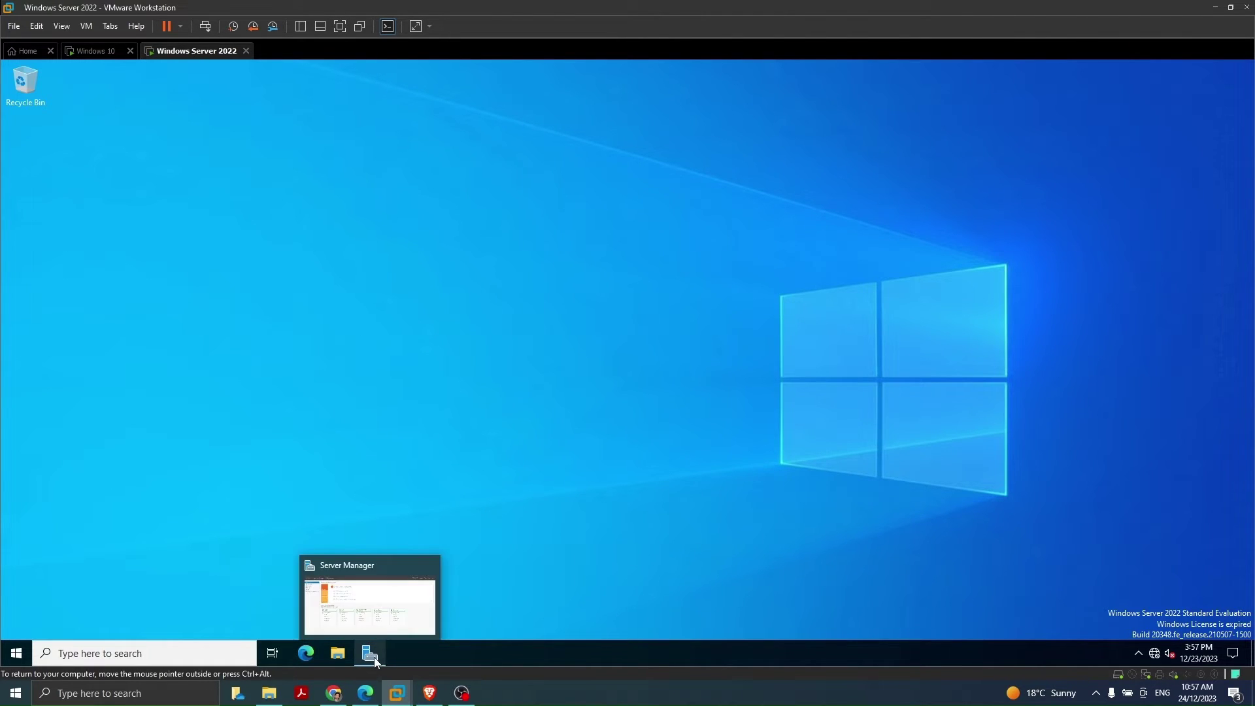
left_click(361, 615)
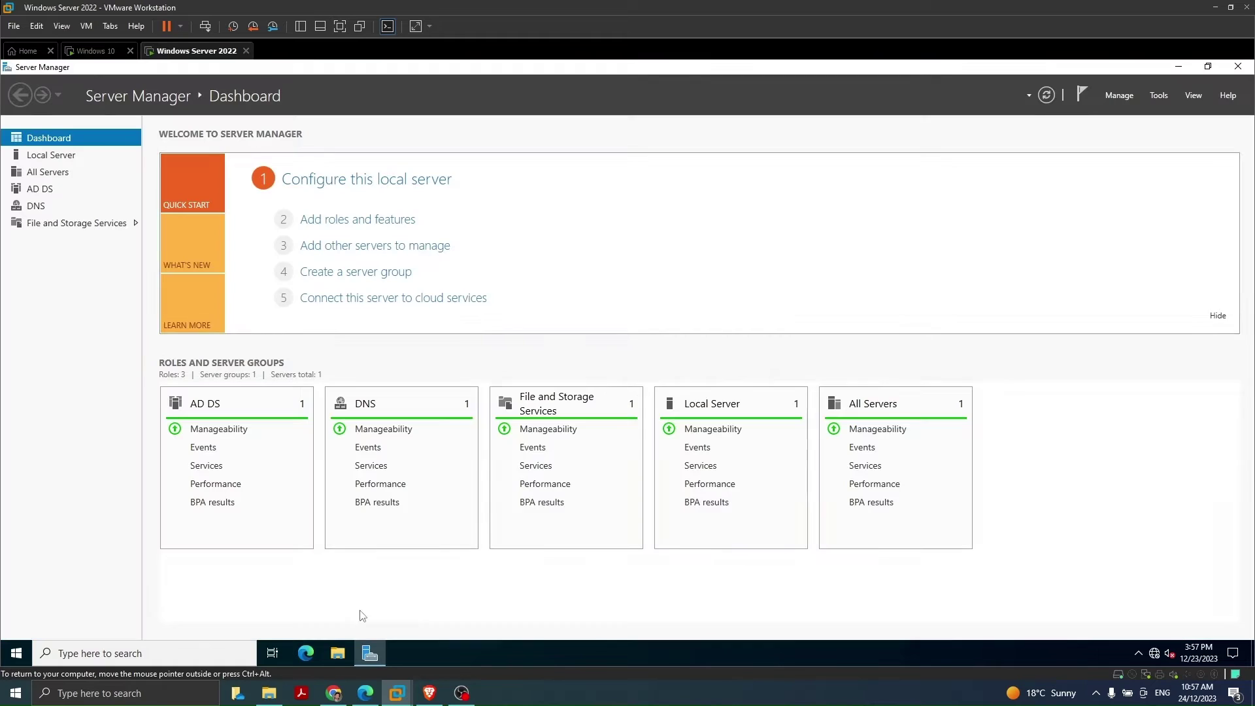
left_click(1238, 66)
left_click(16, 653)
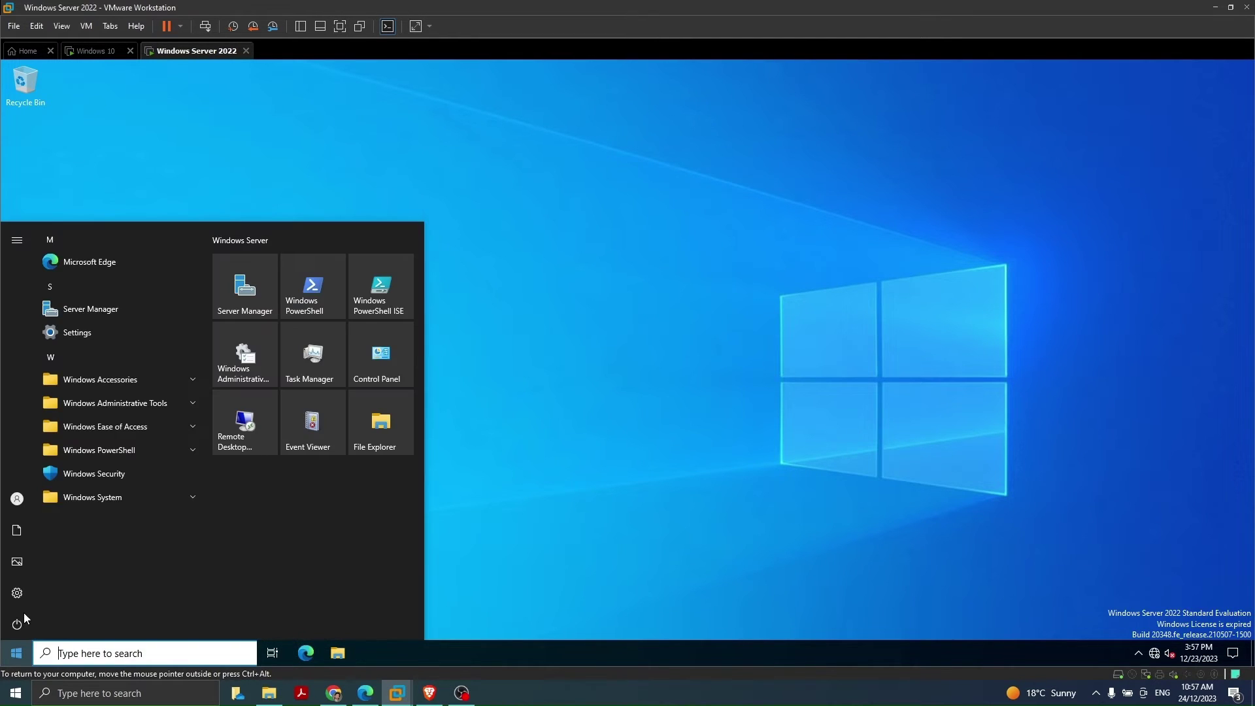
left_click(247, 294)
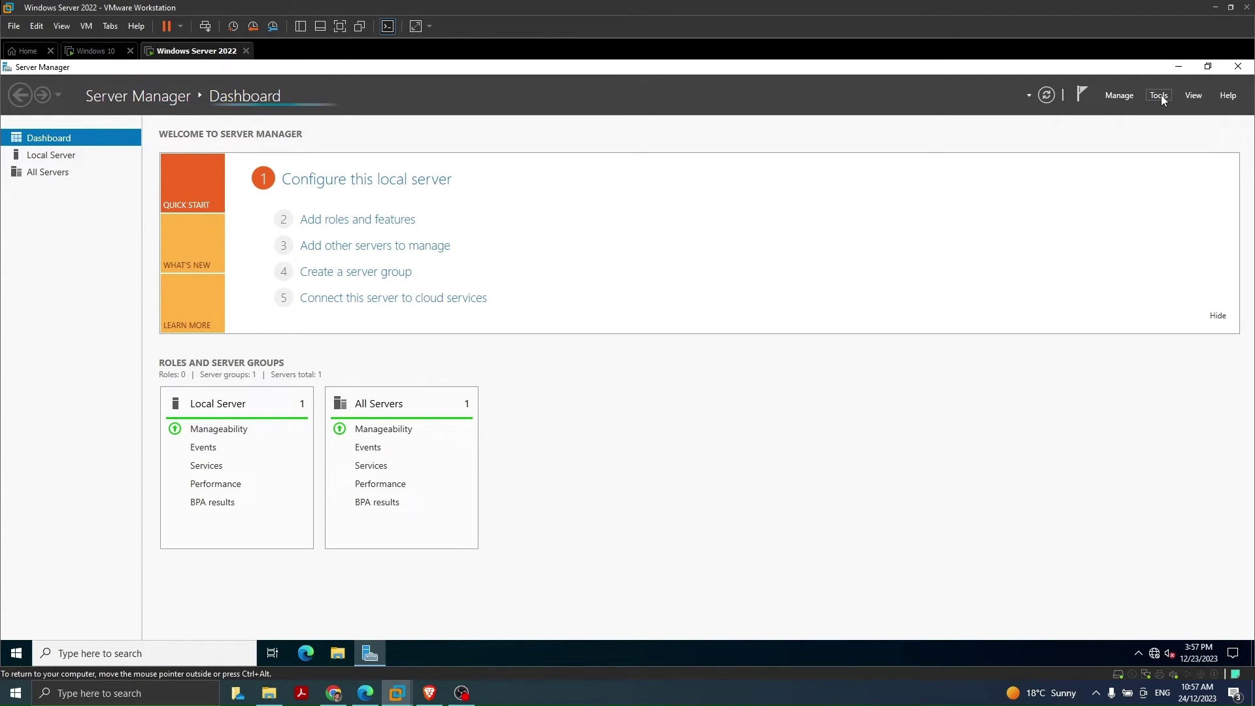
Step: Open the Group Policy Management console from Server Manager and bring its window into view
left_click(1159, 97)
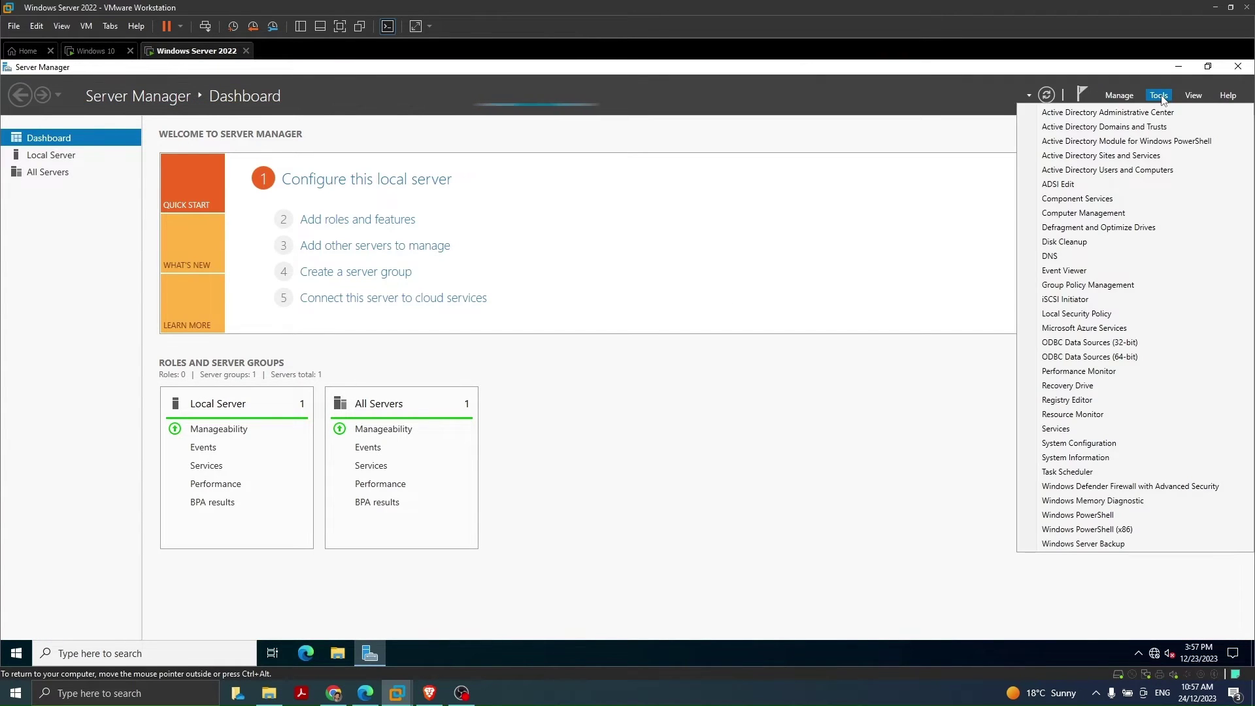
left_click(1109, 285)
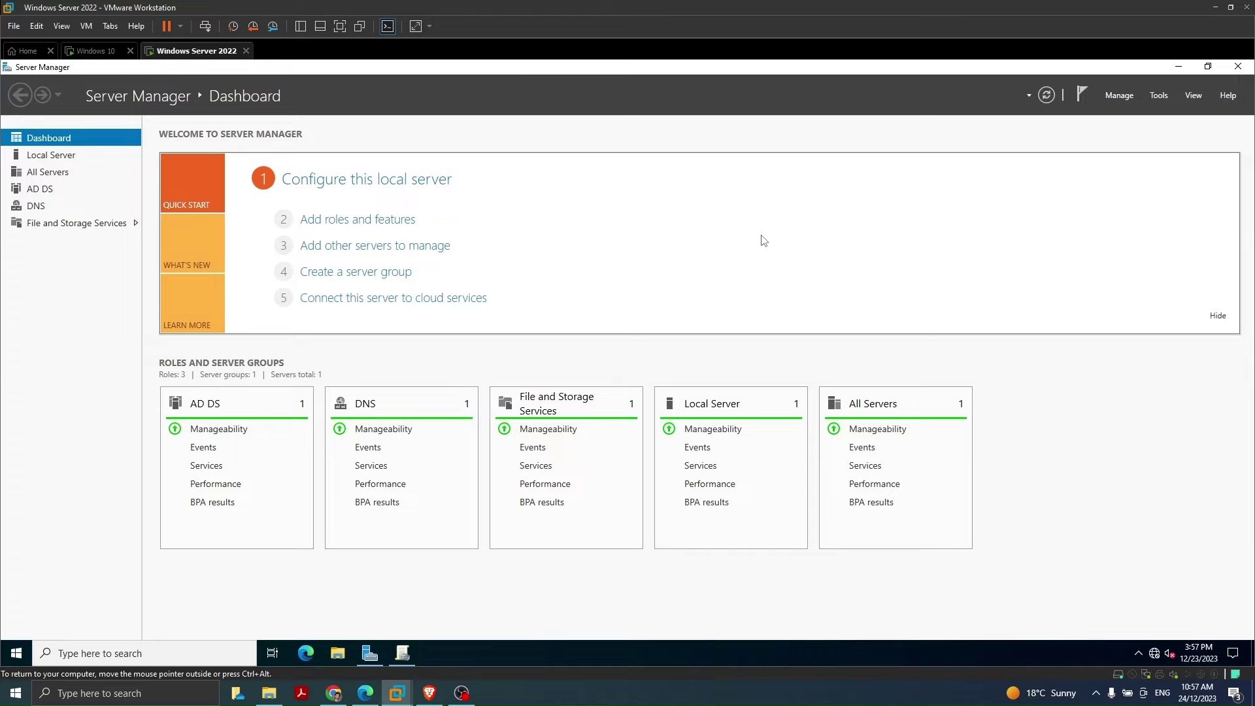
left_click(397, 648)
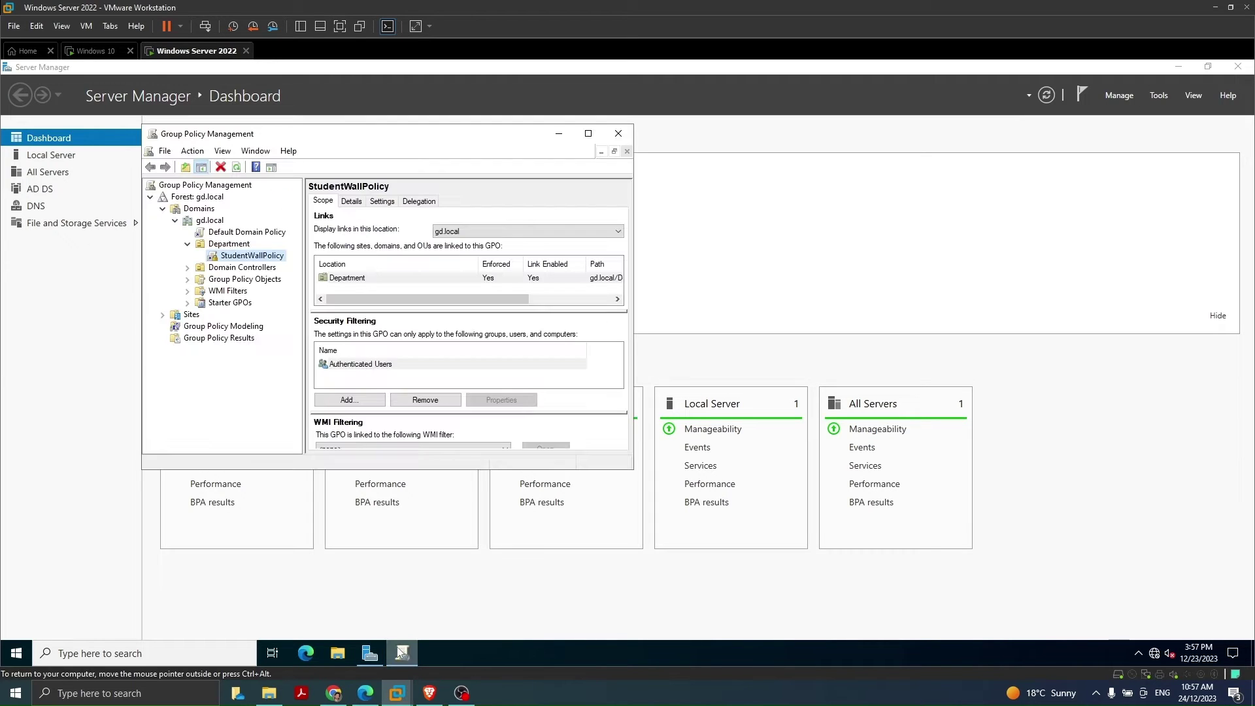
left_click_drag(494, 130, 519, 95)
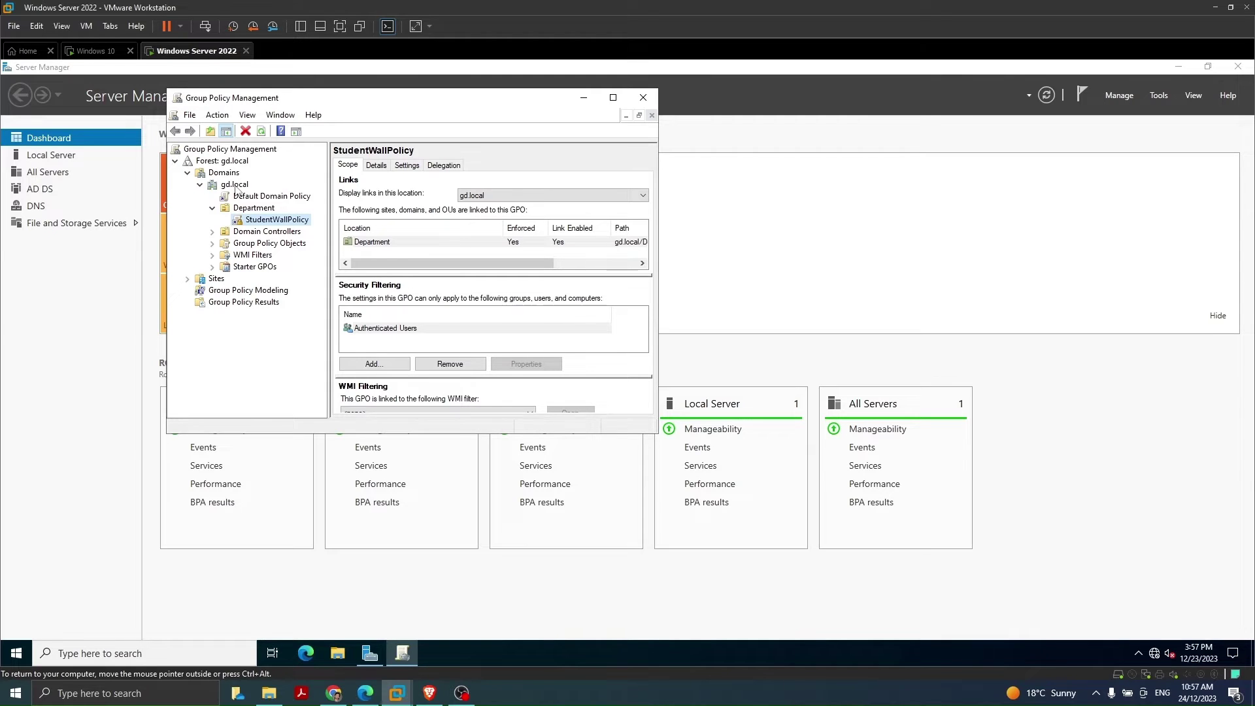
Step: Expand the gd.local domain to examine its Group Policy Objects and the policies linked to the Department OU
left_click(200, 184)
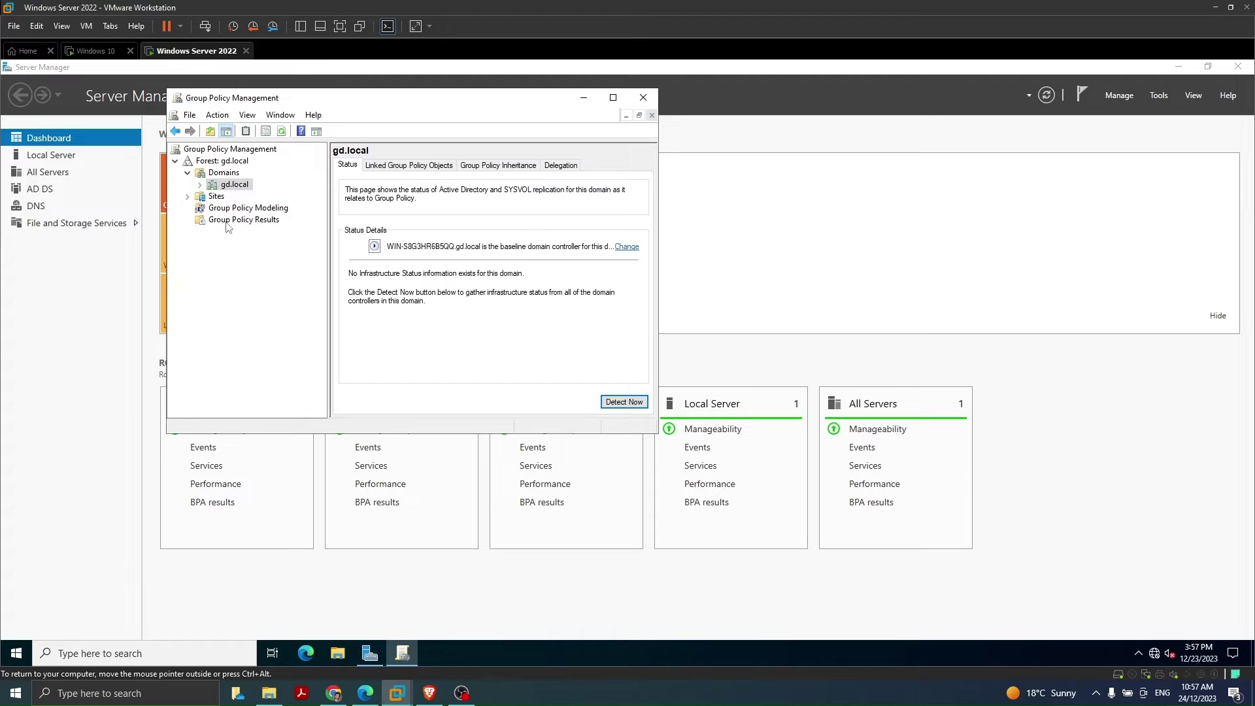
left_click(188, 173)
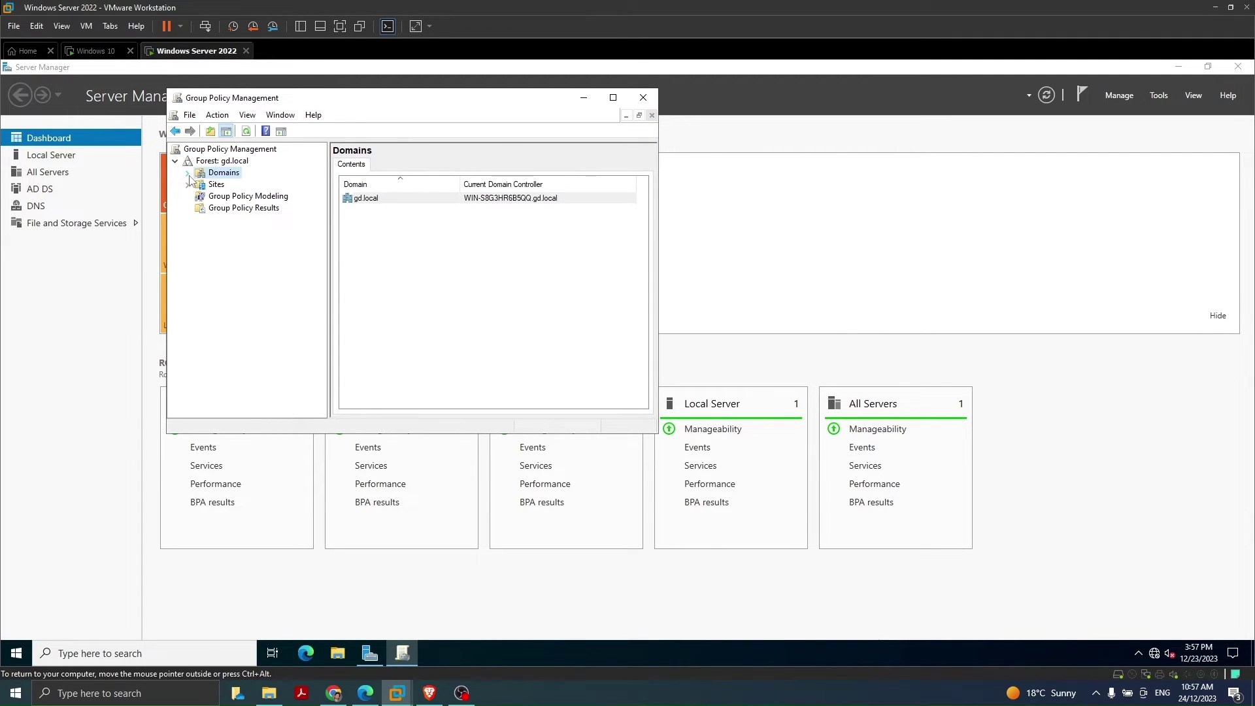
left_click(188, 174)
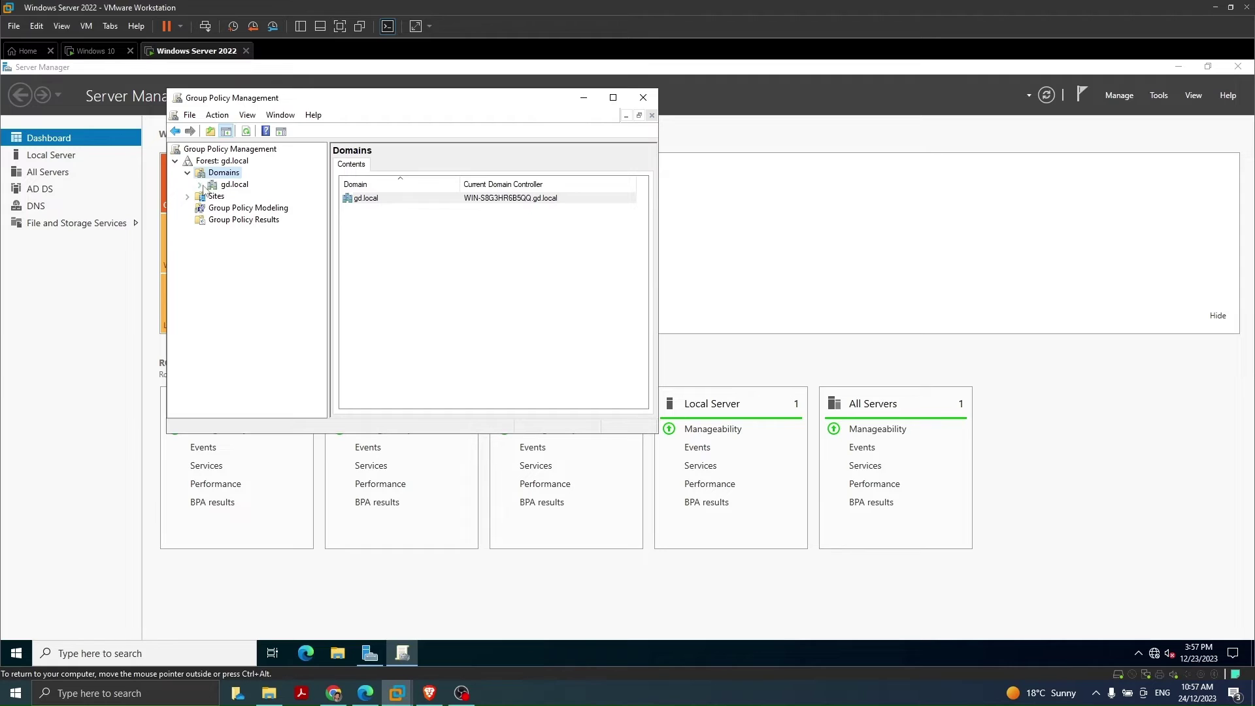
left_click(201, 186)
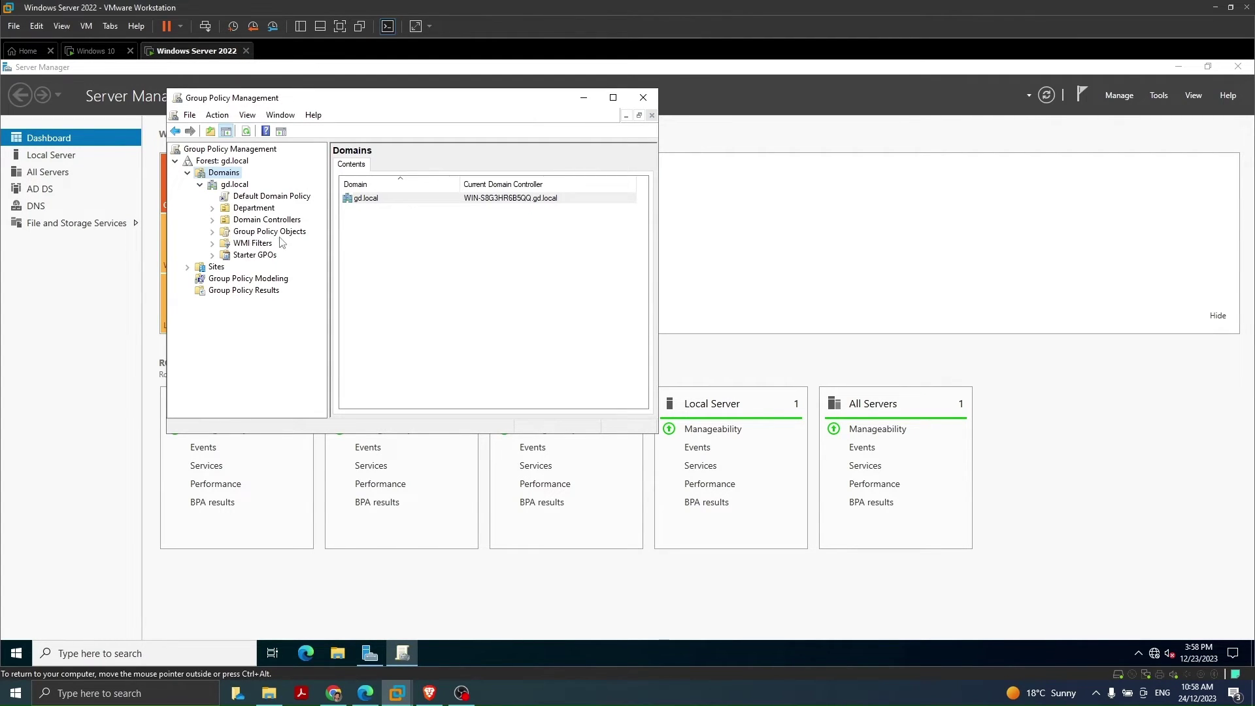
left_click(212, 232)
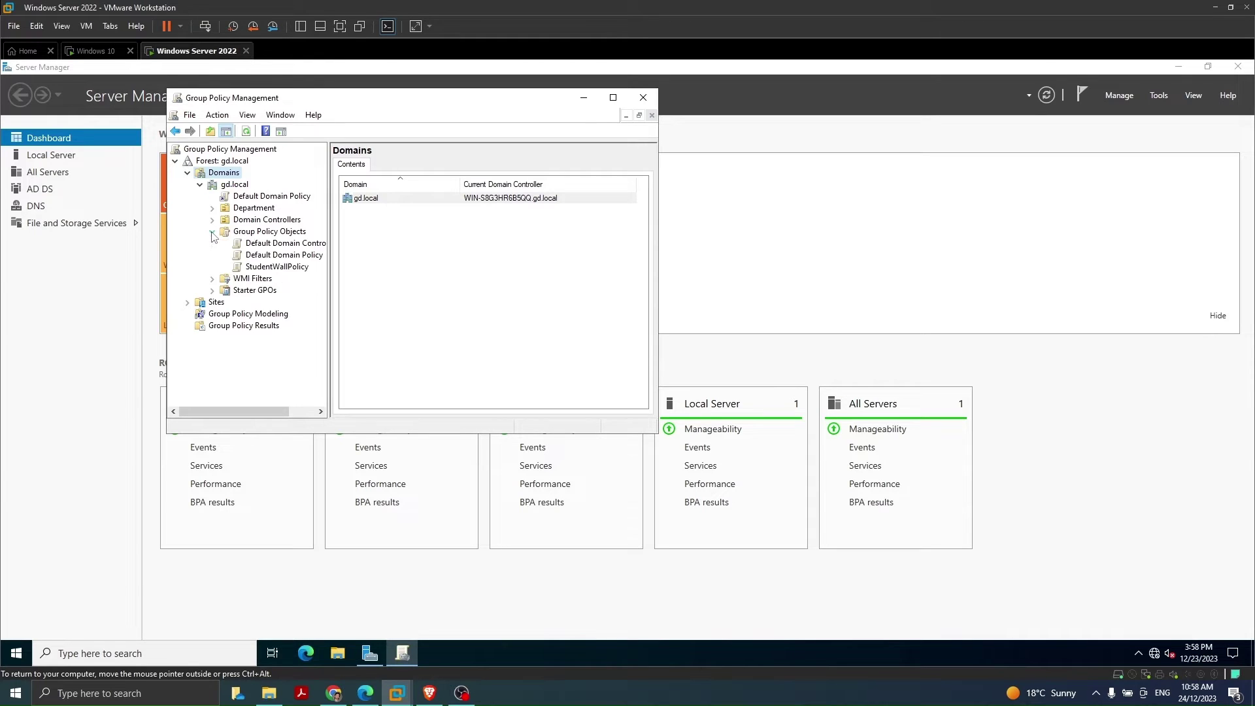
left_click_drag(329, 273, 418, 279)
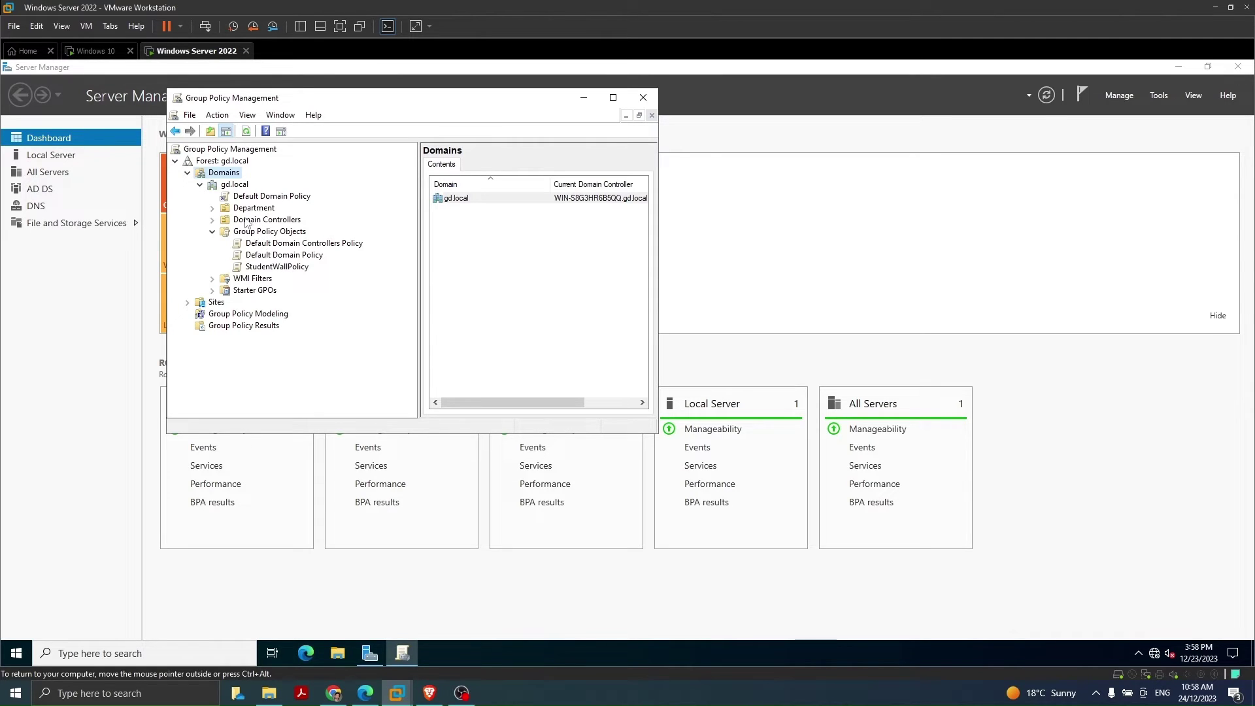
left_click(212, 208)
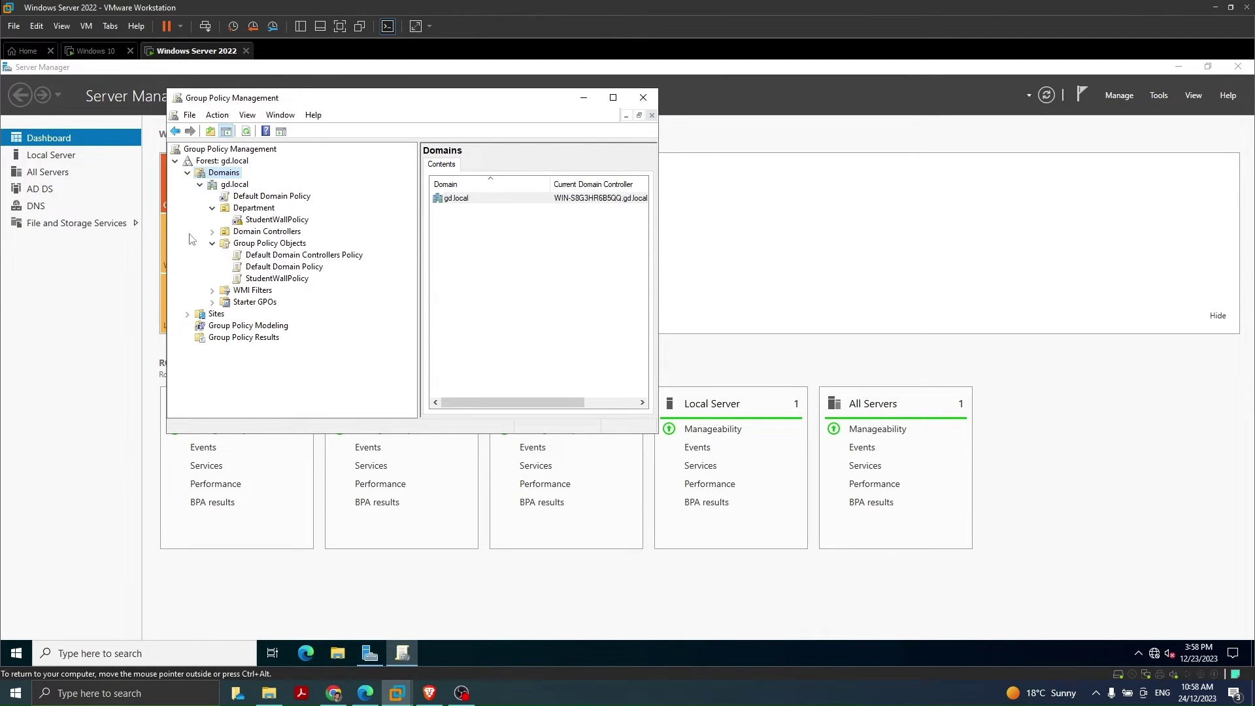
Step: Create a GPO named DisableContrPanel and link it to the Department OU
left_click(249, 210)
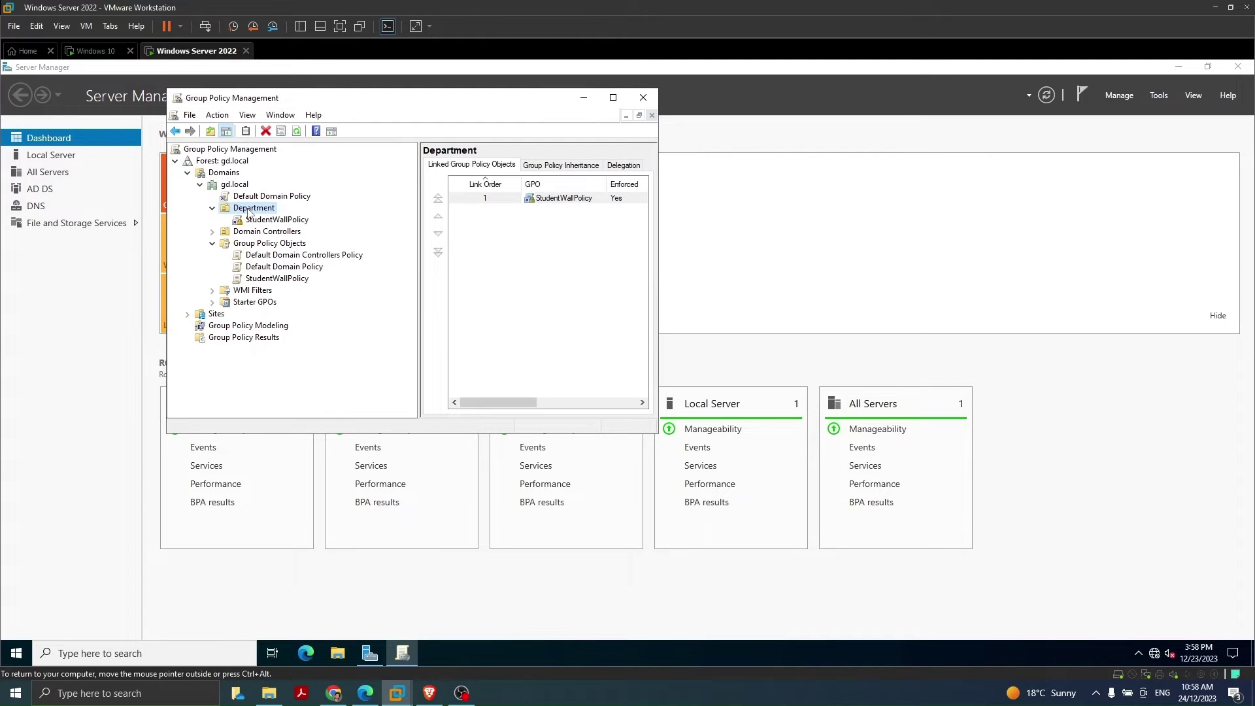
right_click(249, 212)
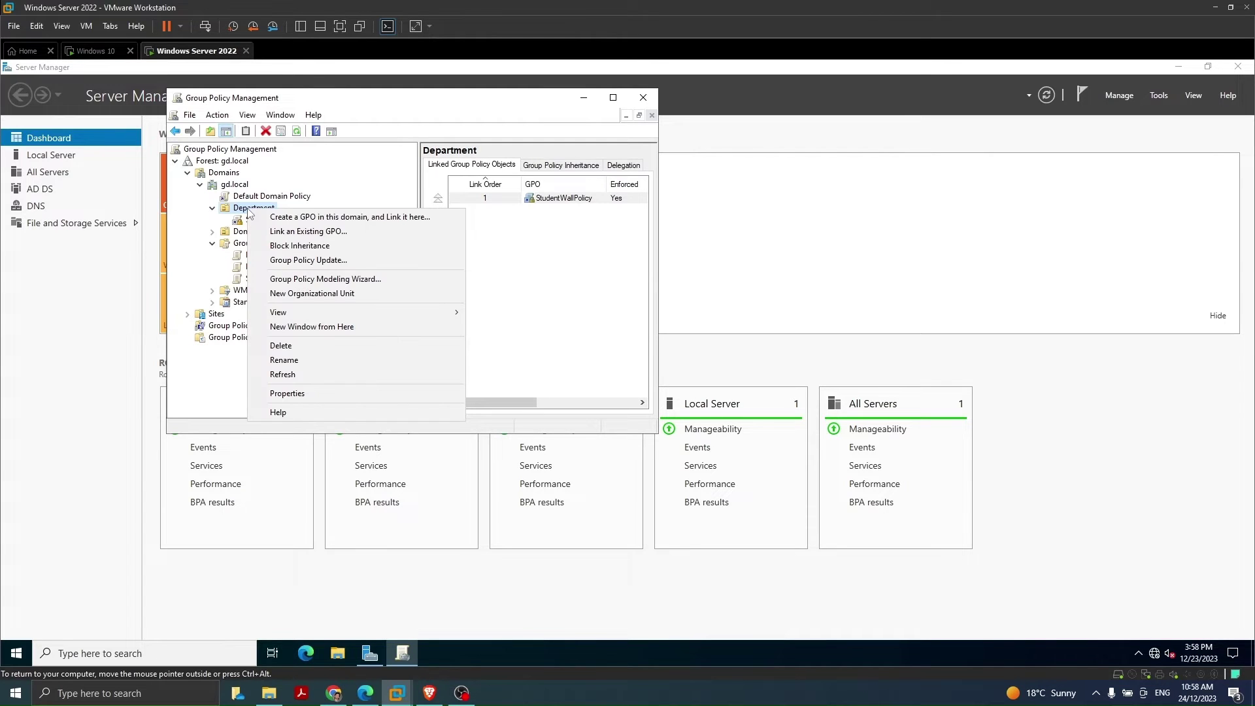
left_click(286, 218)
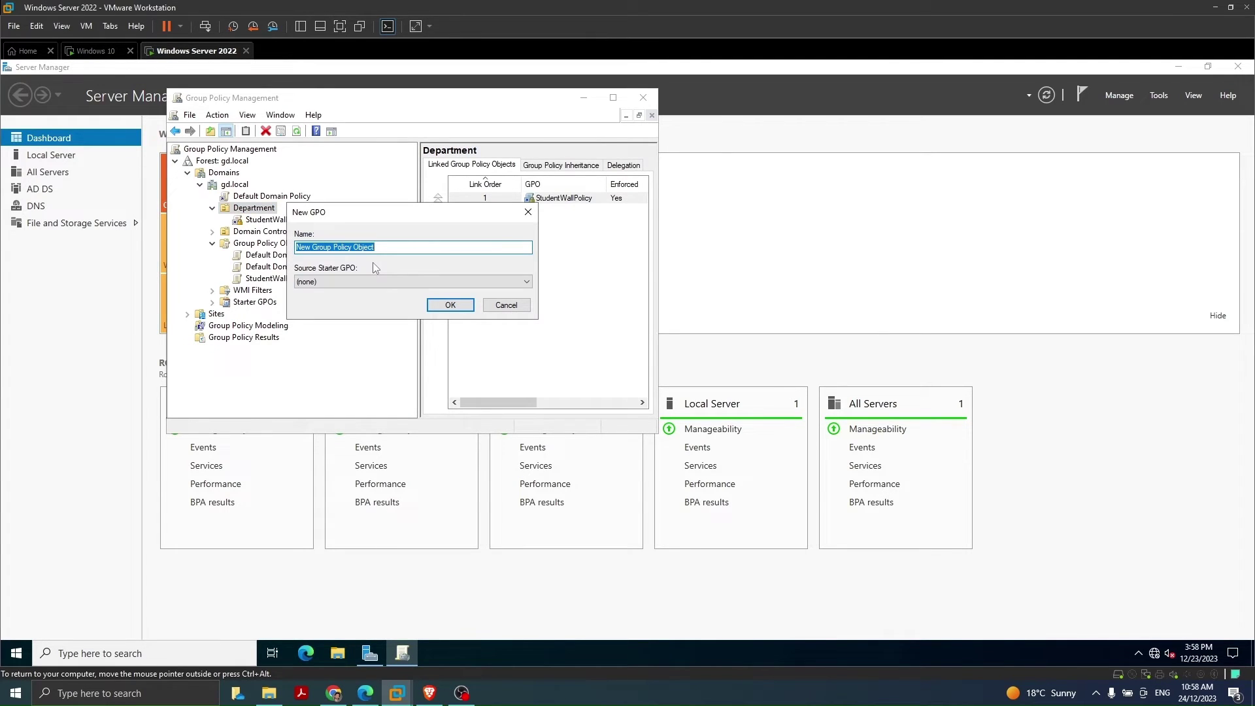
type("DisableContrPanel")
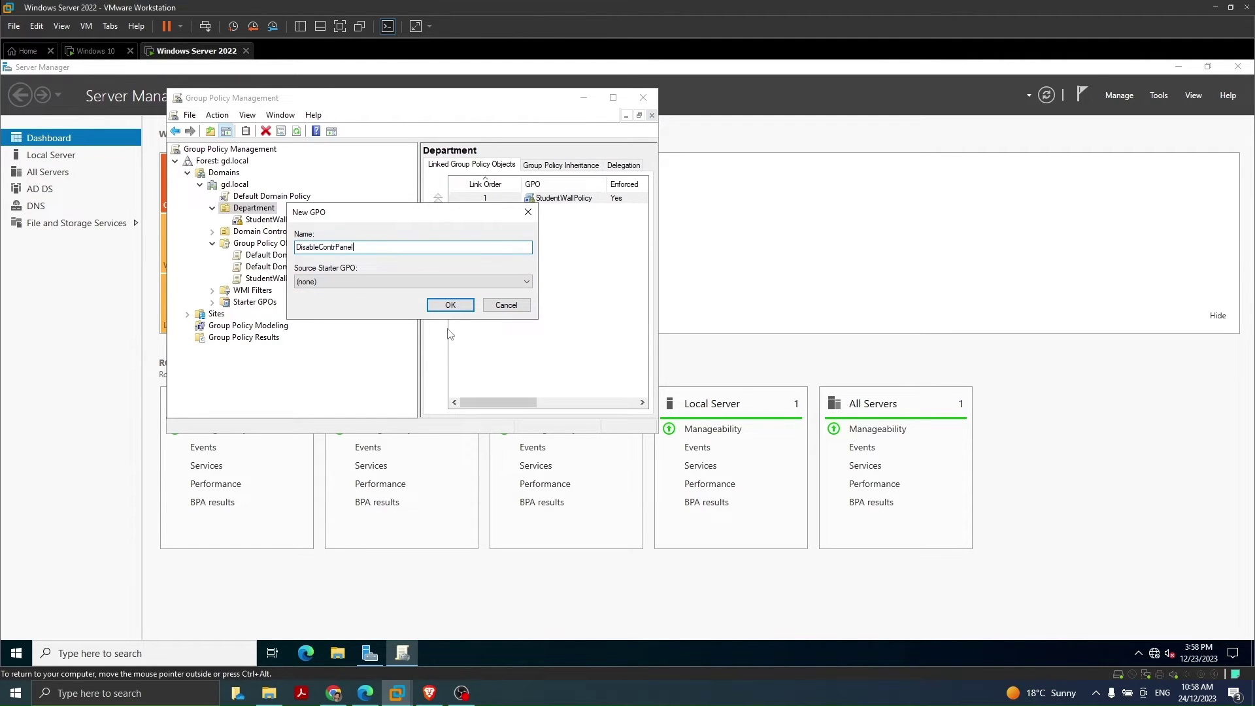
left_click(451, 305)
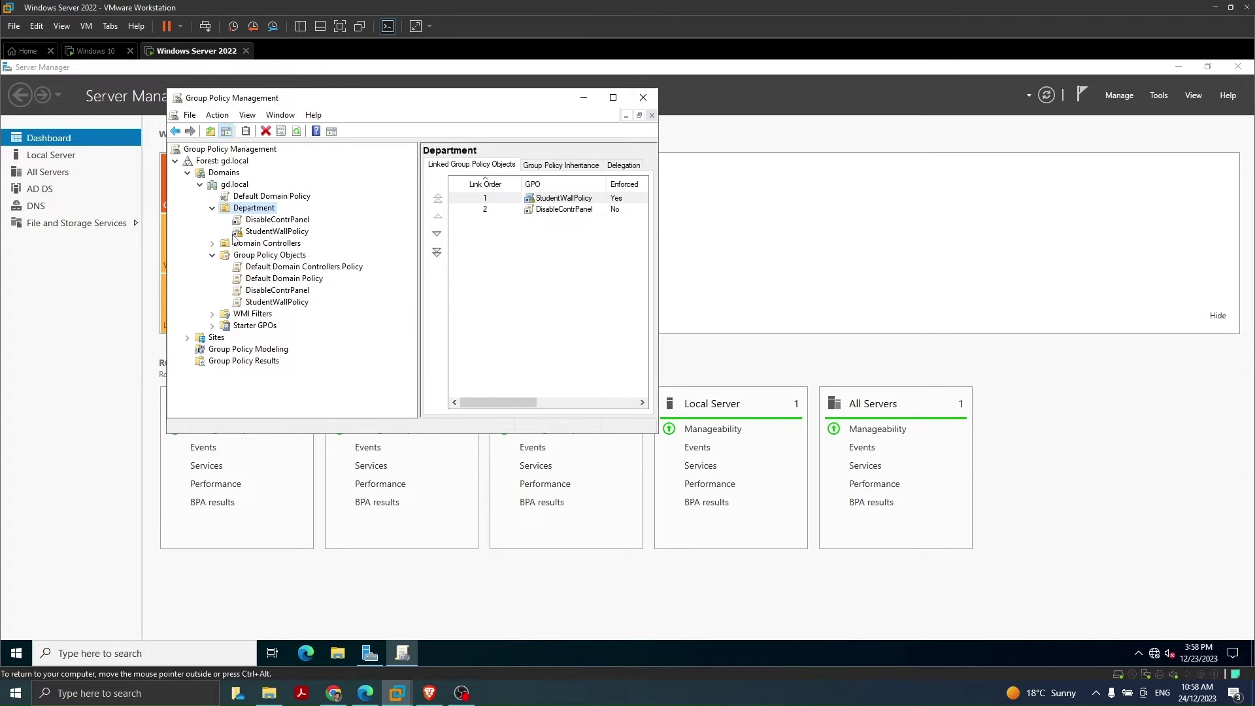
Step: Open the DisableContrPanel GPO for editing and expand Administrative Templates under the User Configuration policies
right_click(264, 223)
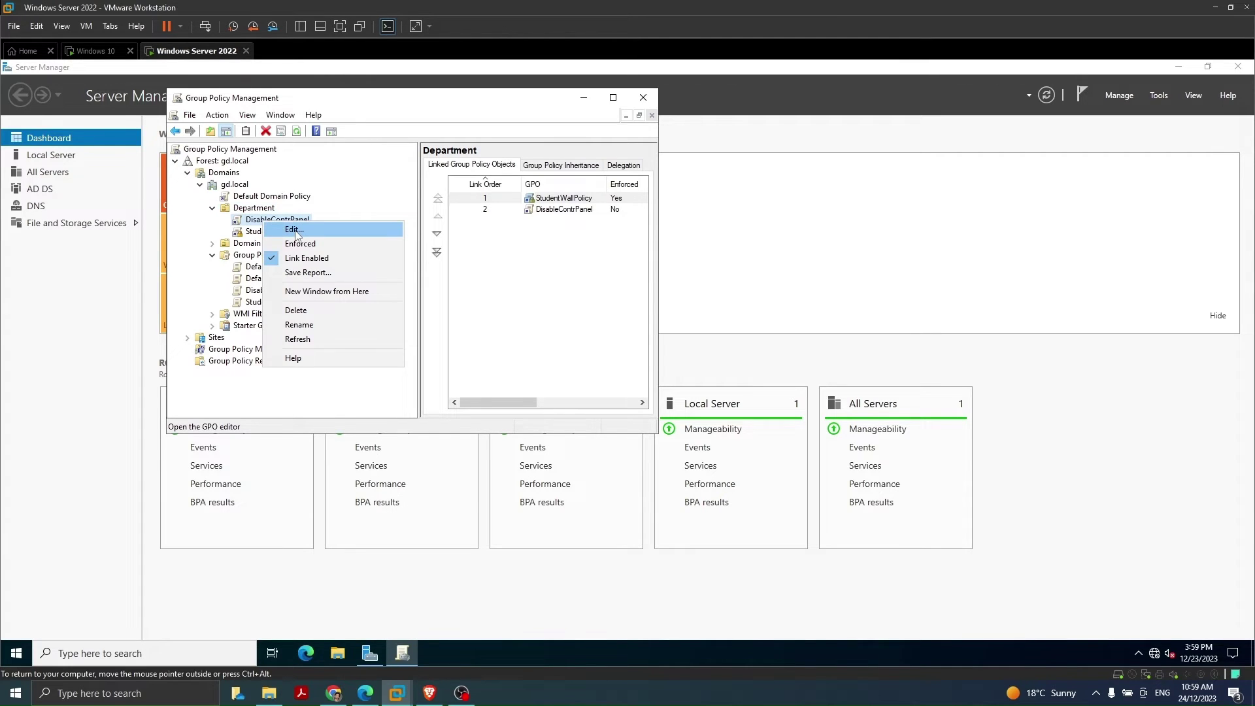
left_click(294, 230)
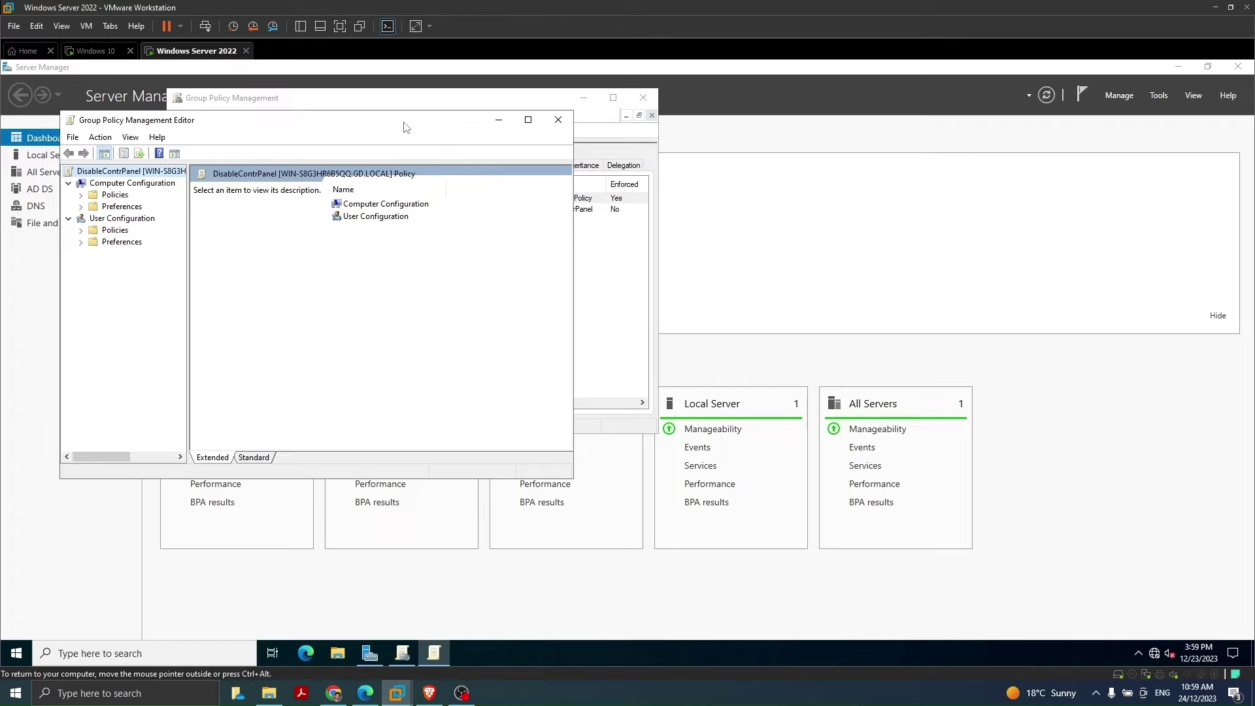
left_click_drag(288, 121, 344, 123)
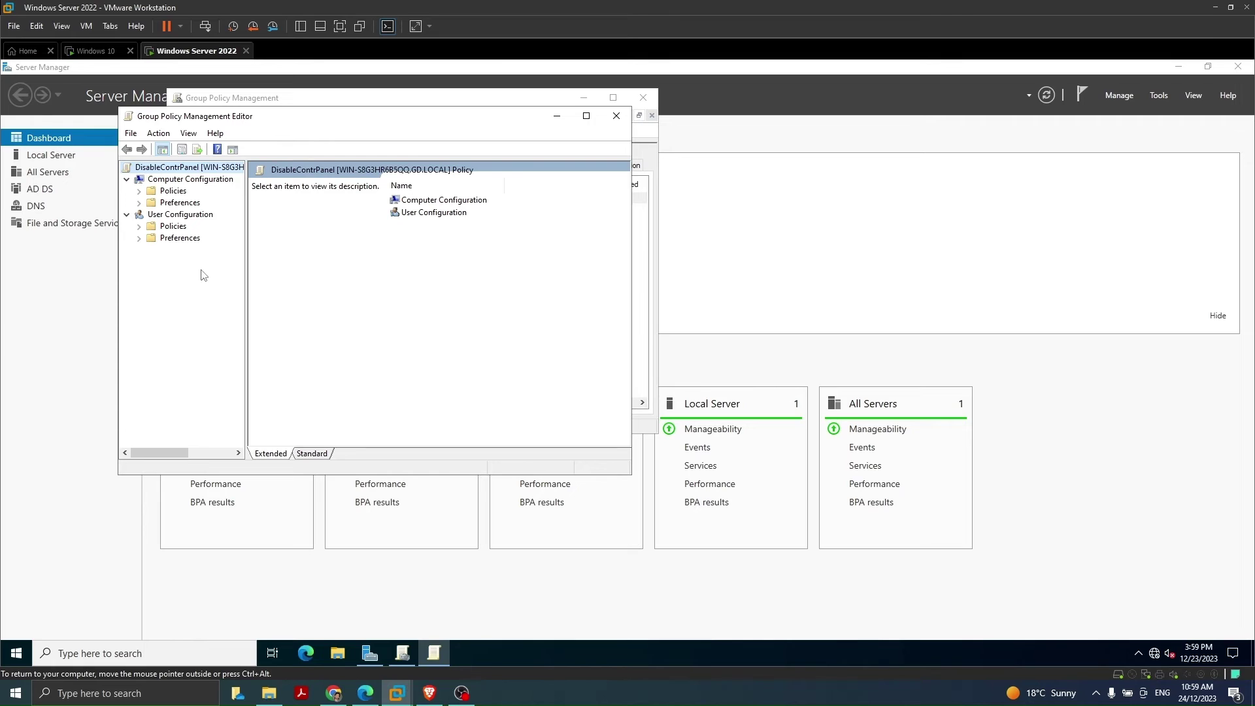
left_click(138, 226)
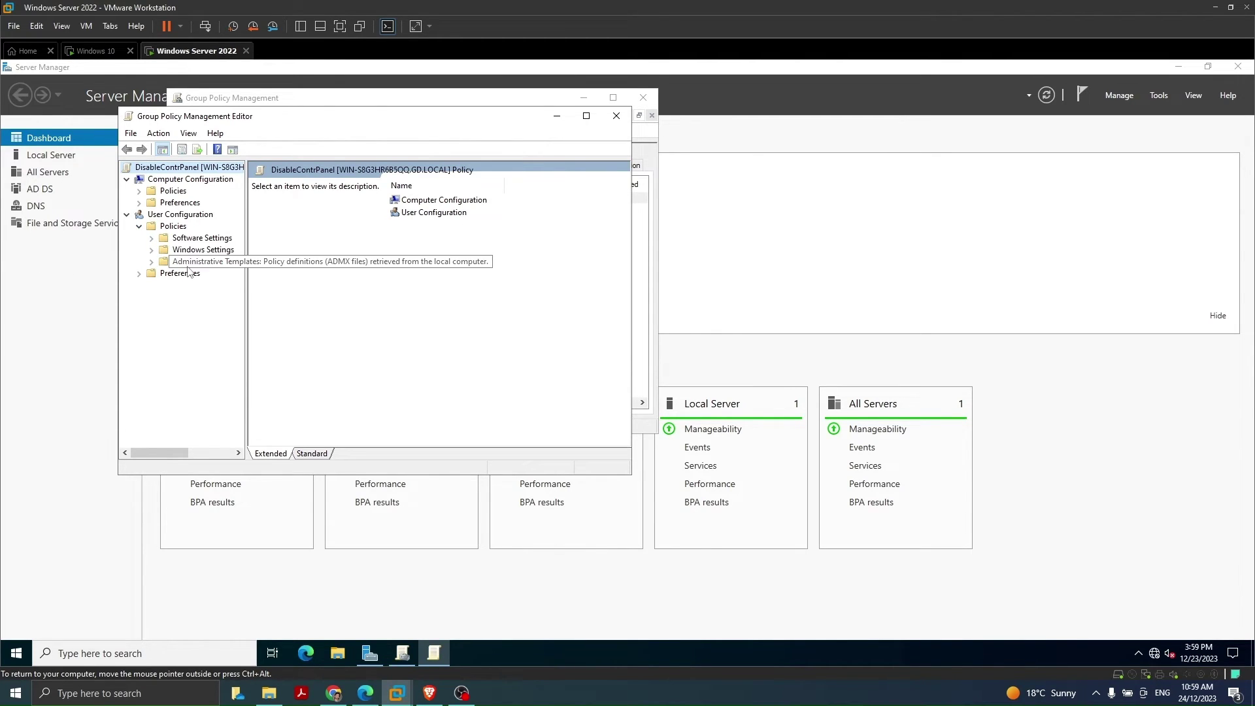
left_click_drag(248, 286, 339, 283)
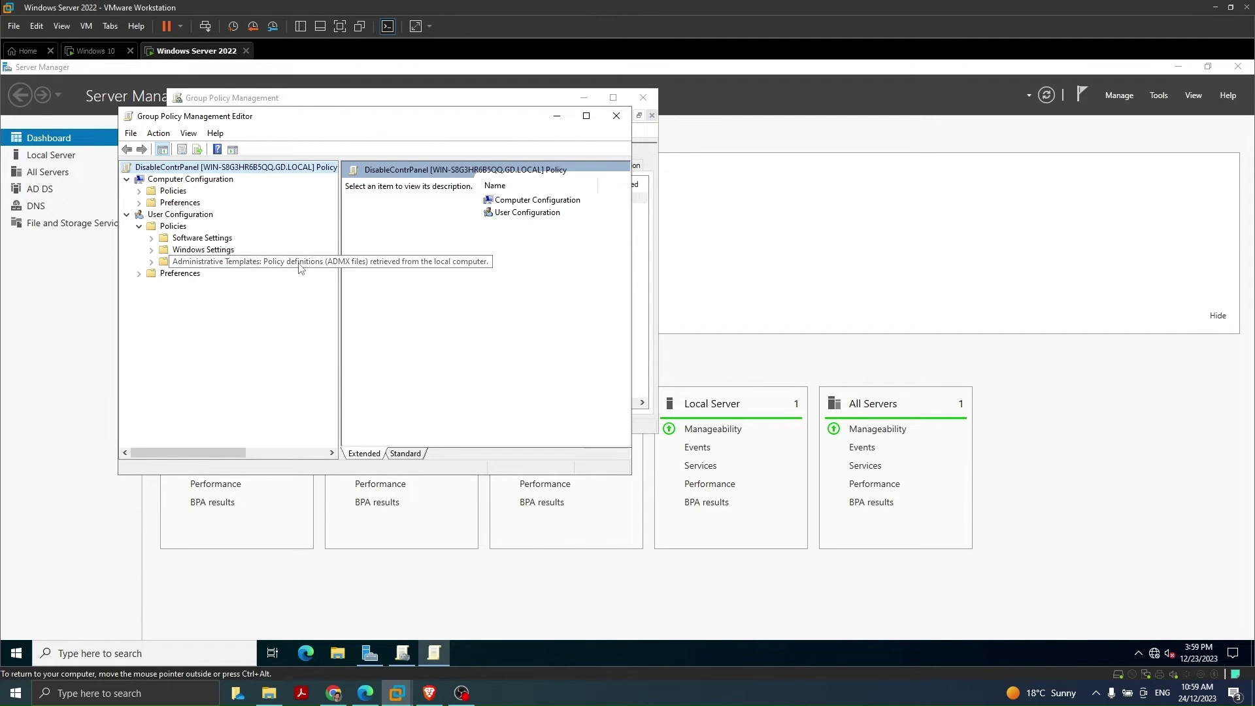
left_click(151, 263)
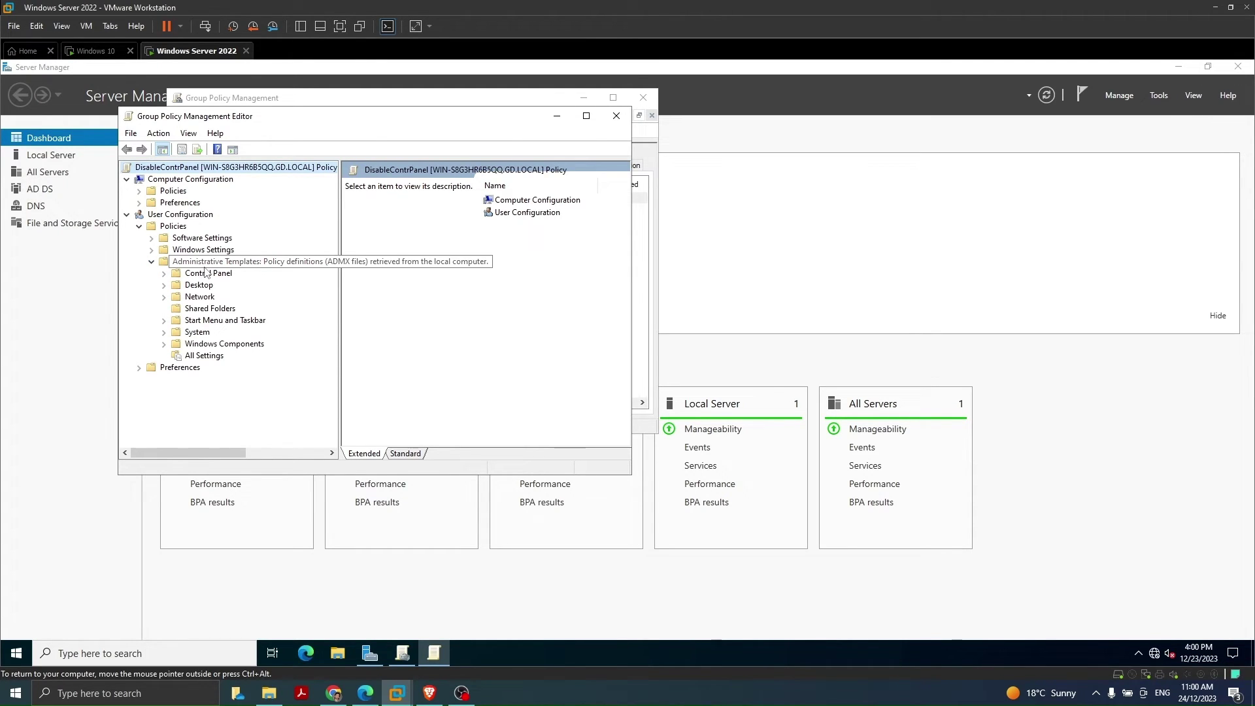
Step: Enable the "Prohibit access to Control Panel and PC settings" policy under the Control Panel administrative templates and close the policy editor
left_click(182, 276)
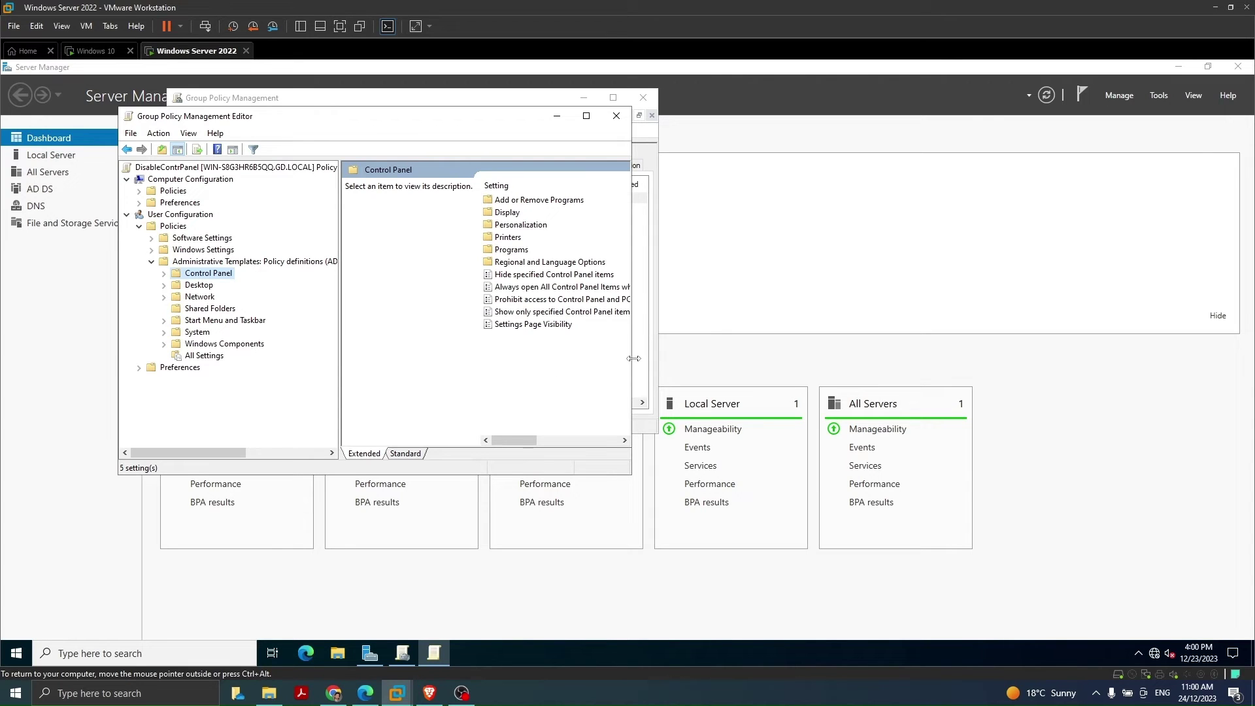
left_click_drag(634, 358, 771, 358)
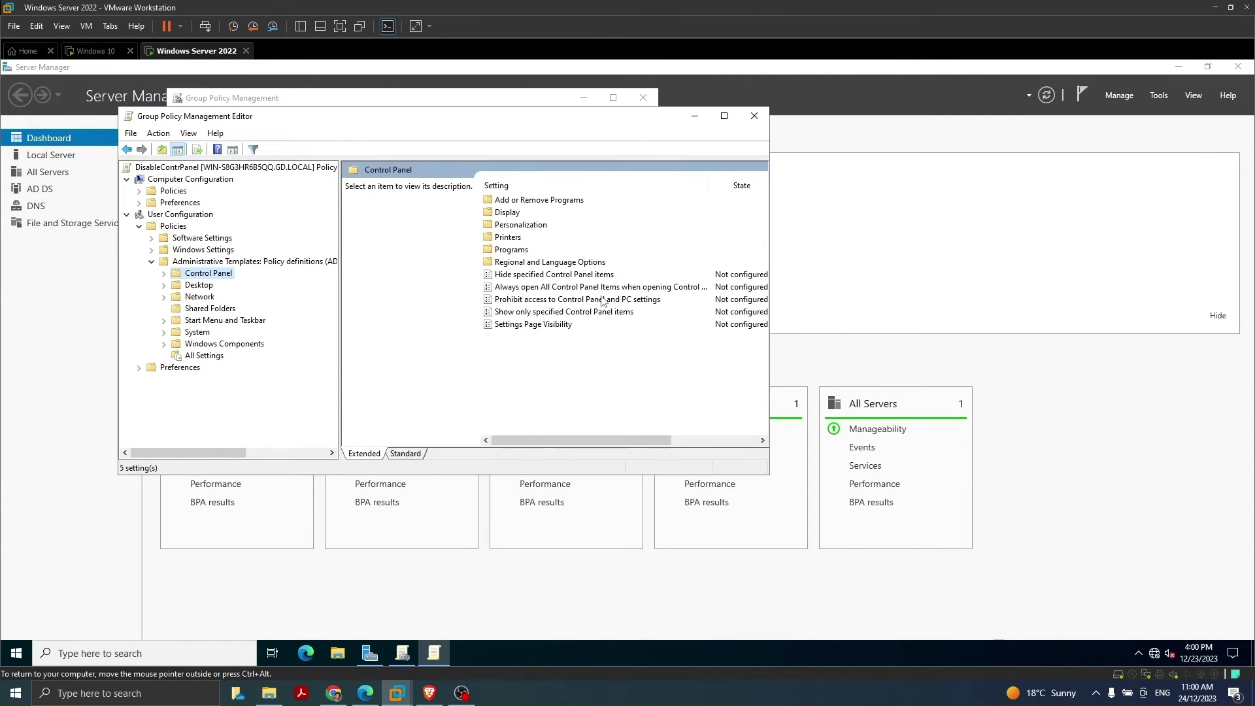
left_click_drag(770, 304, 889, 305)
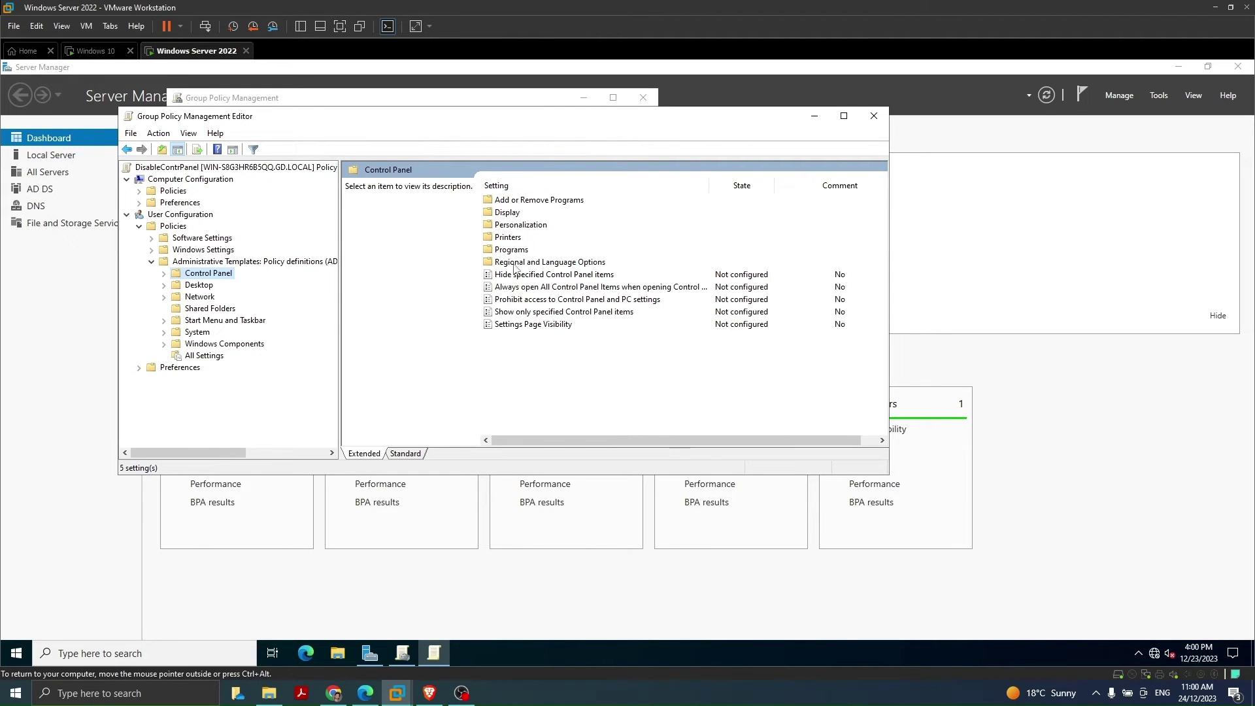
double_click(553, 304)
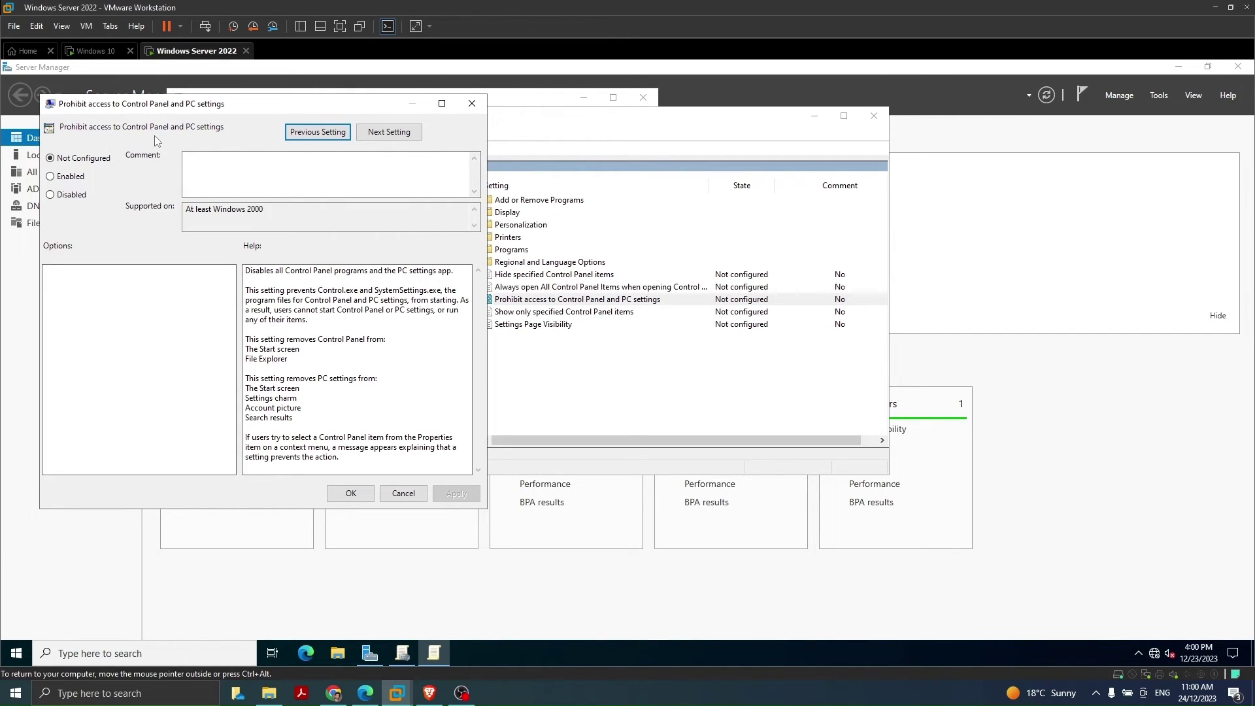
left_click(51, 177)
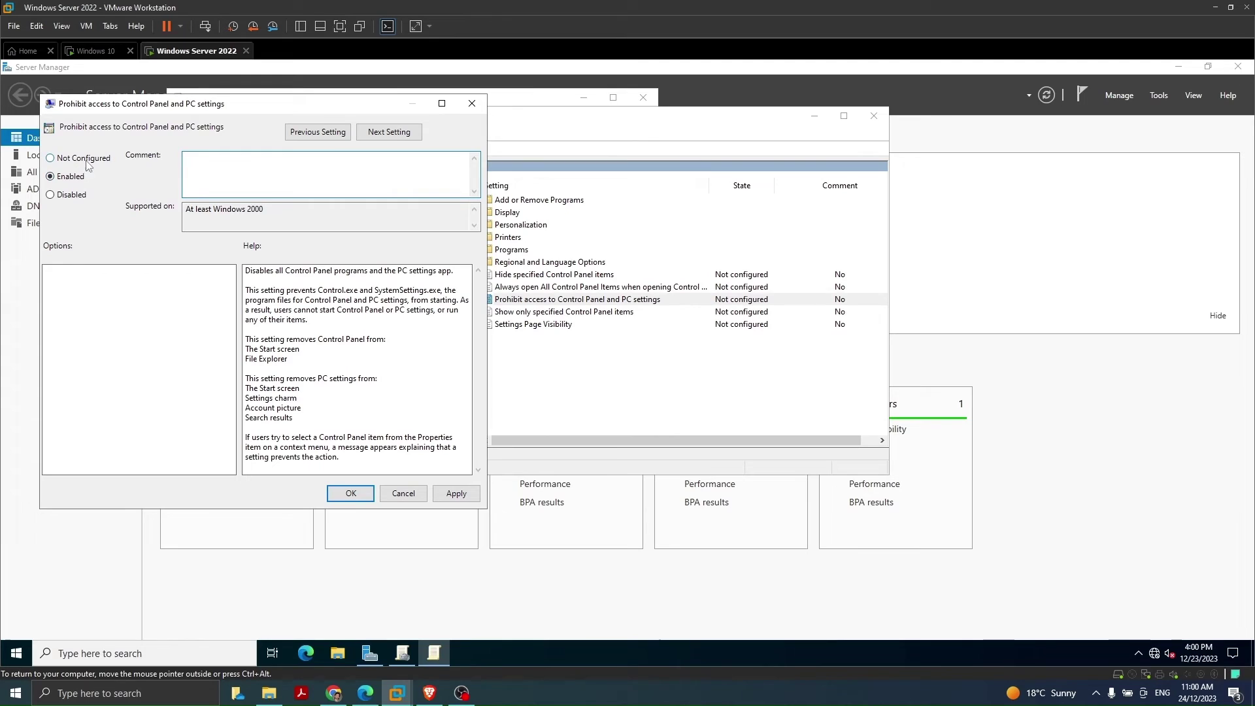
left_click(468, 492)
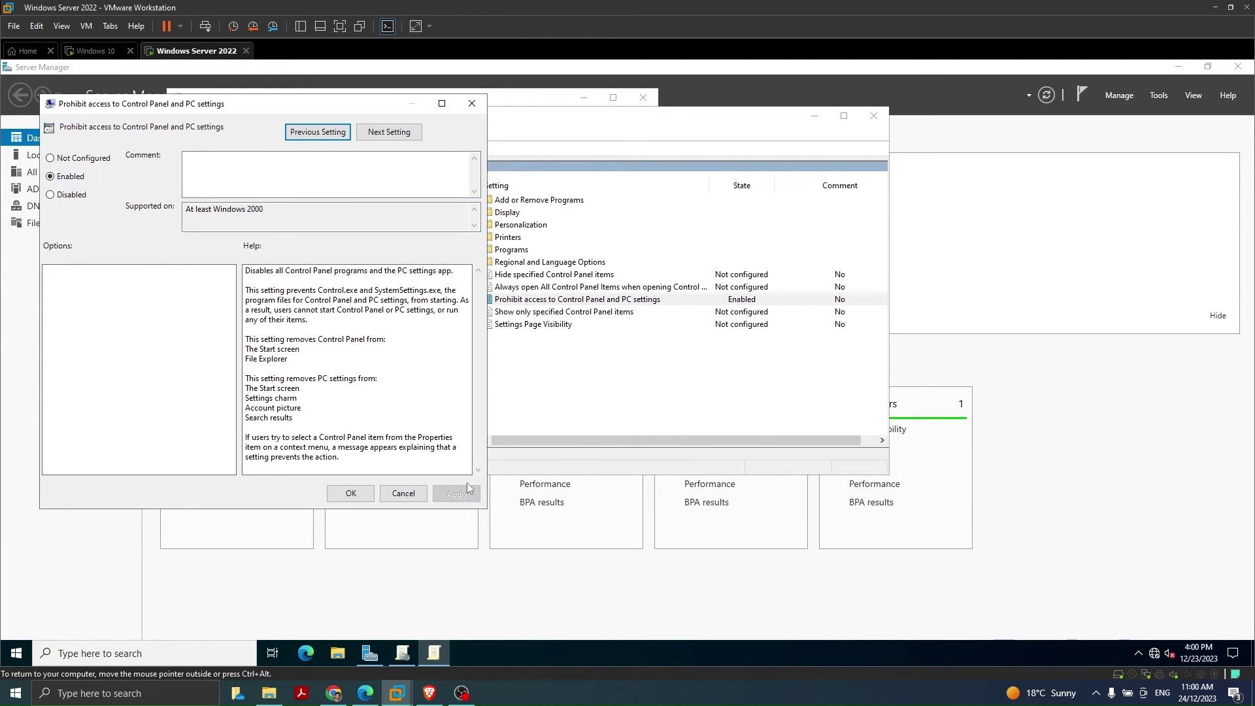
left_click(363, 499)
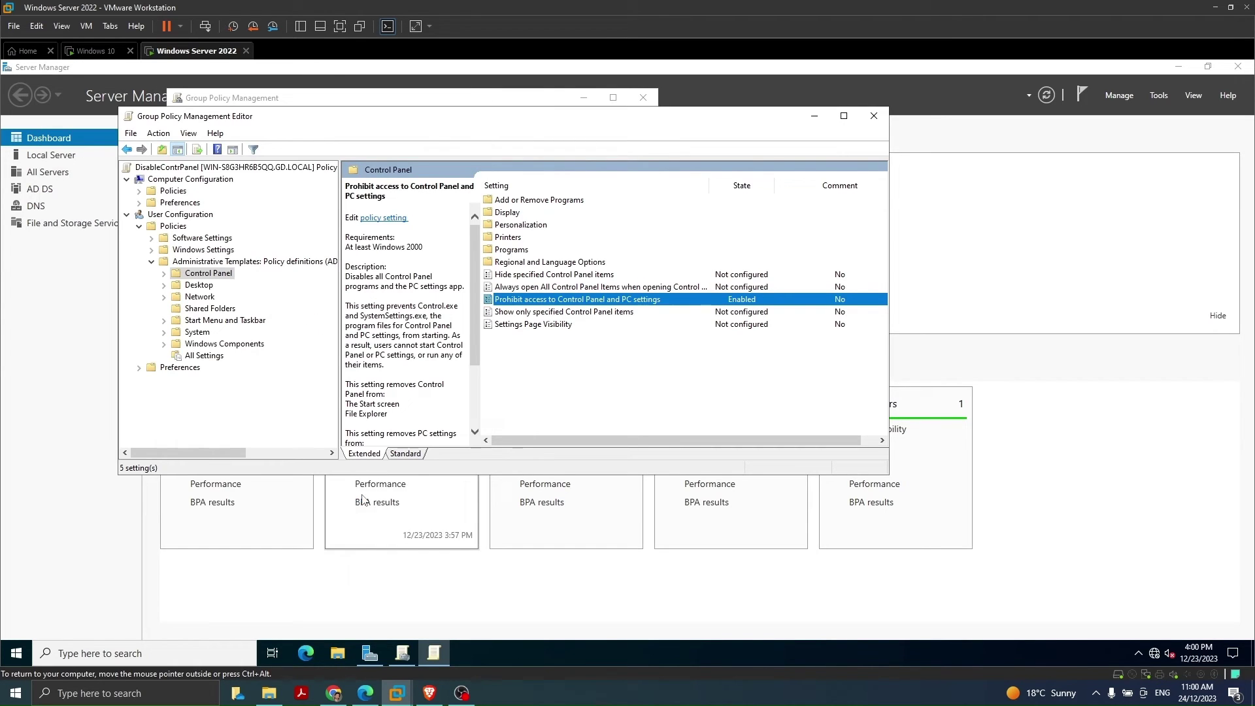
left_click(869, 125)
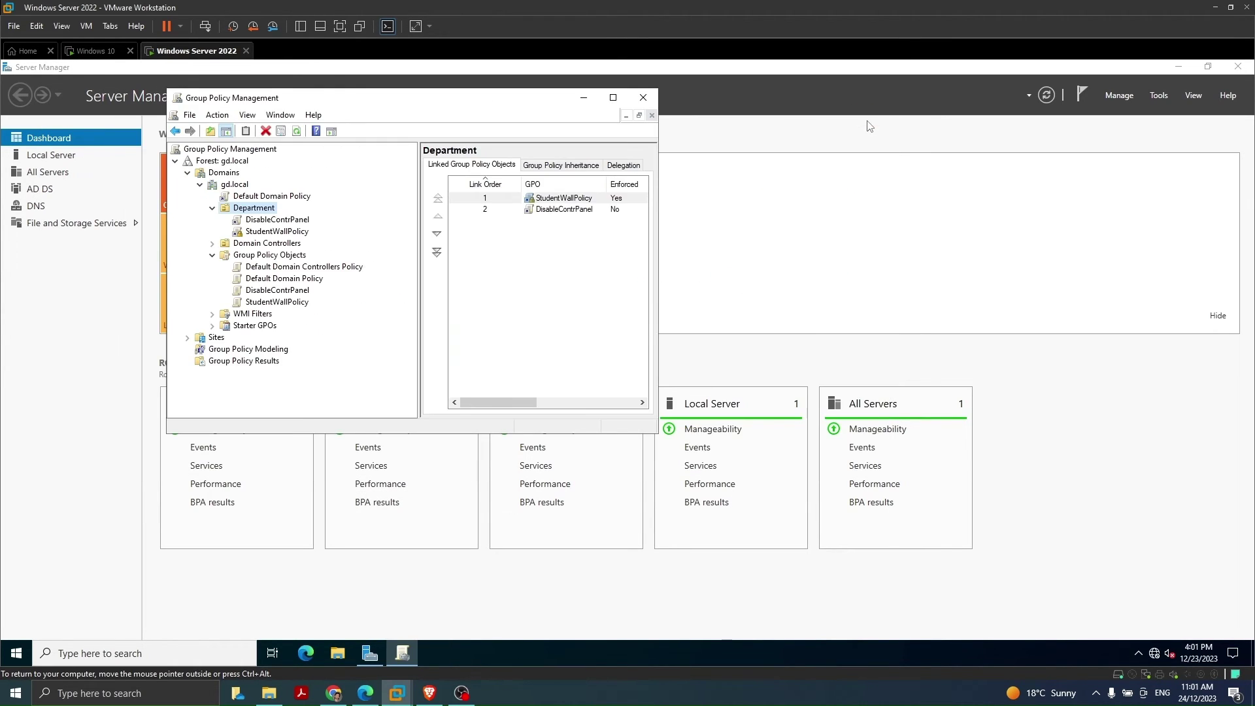
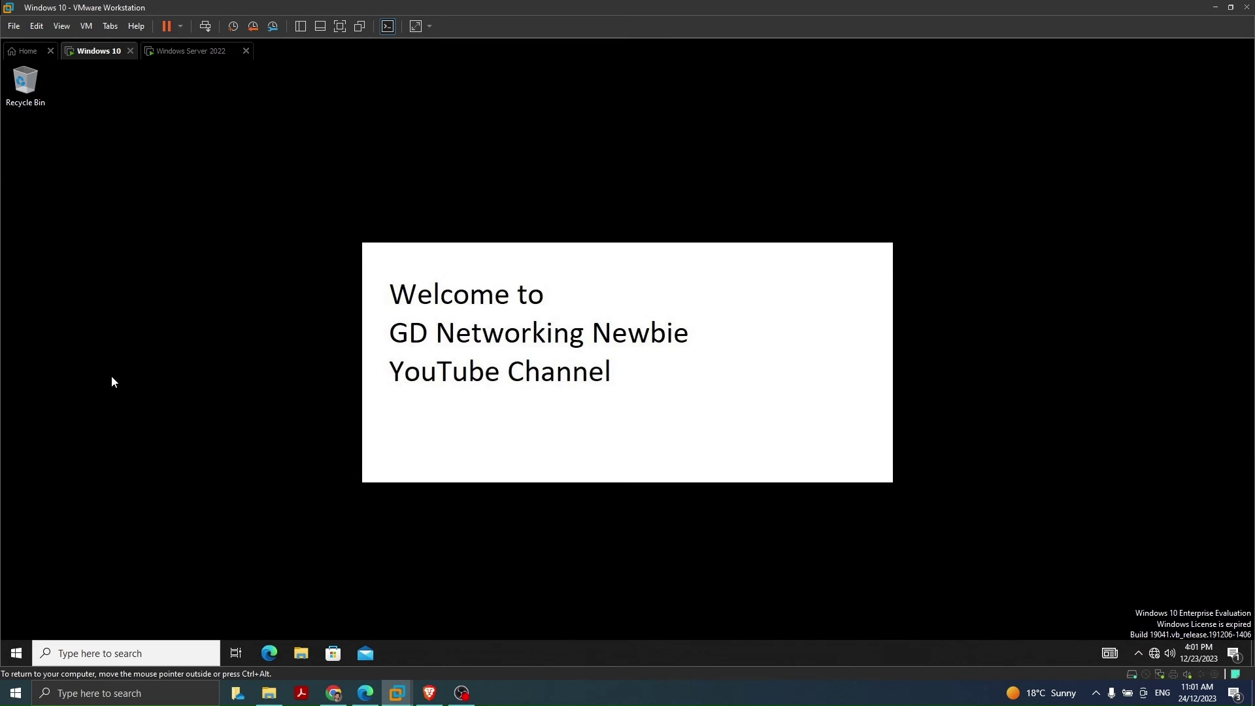
Step: On the Windows 10 virtual machine, run gpupdate /force in Command Prompt and close the prompt window
left_click(73, 652)
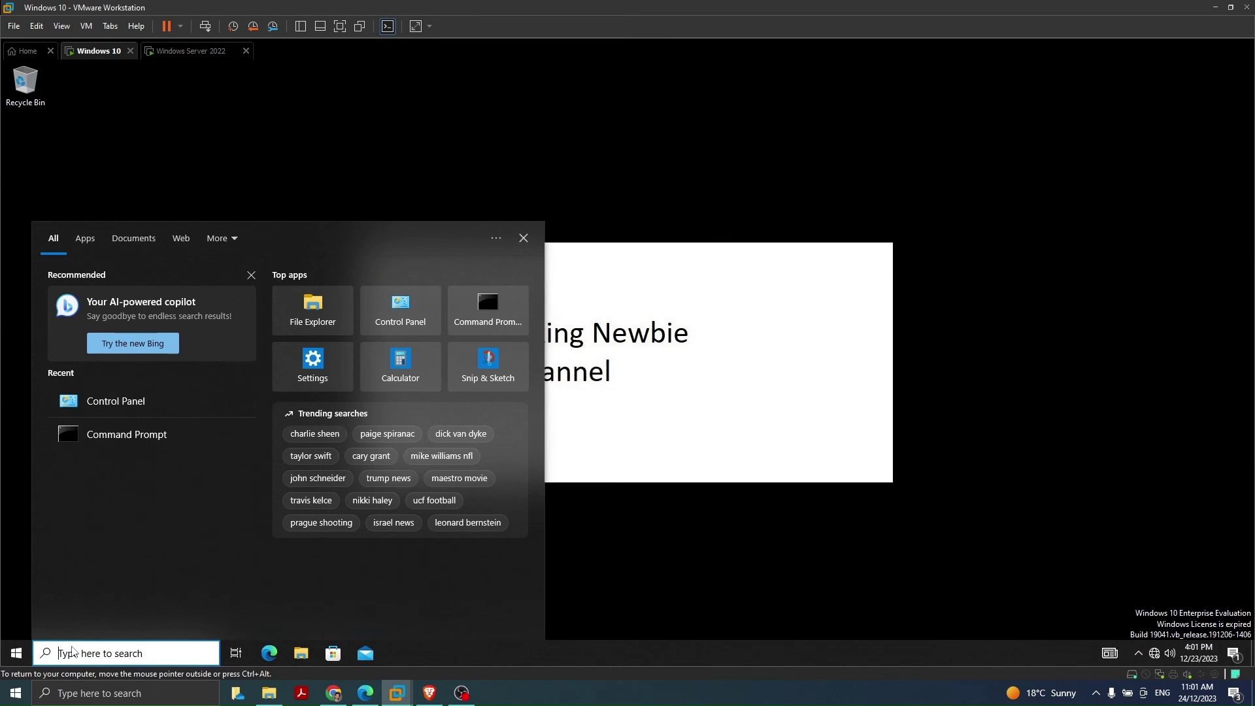
type("c")
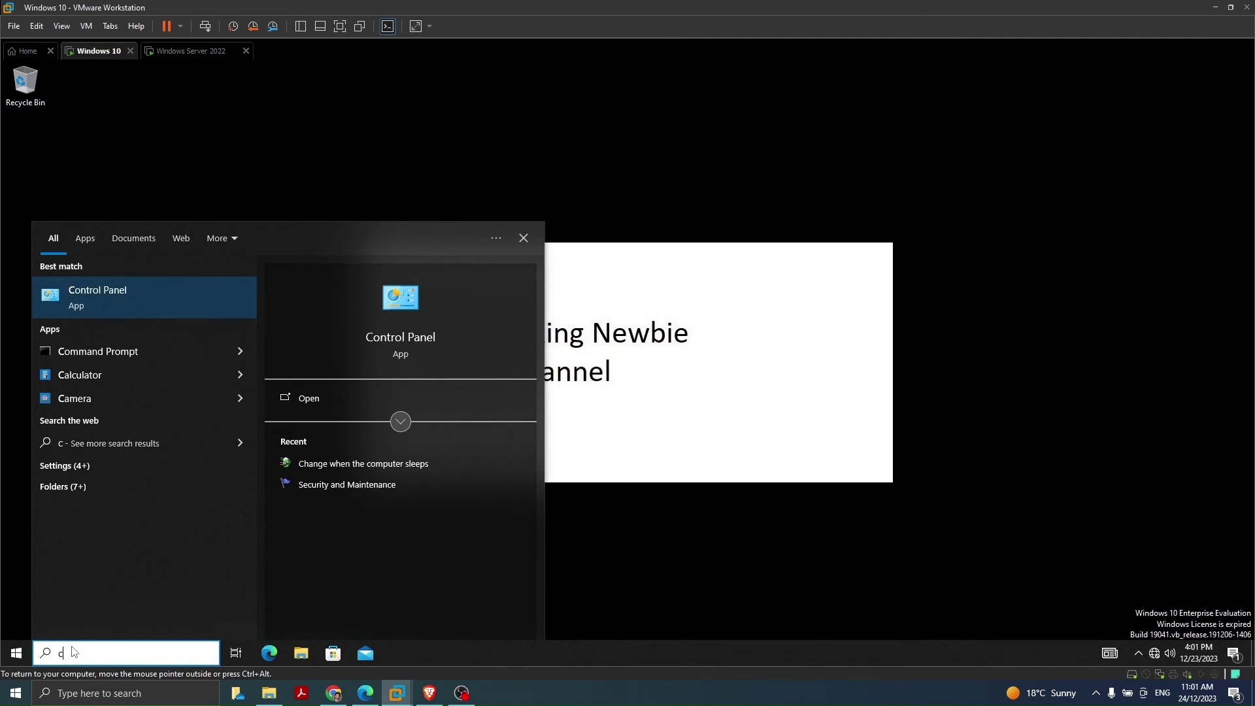
type("md")
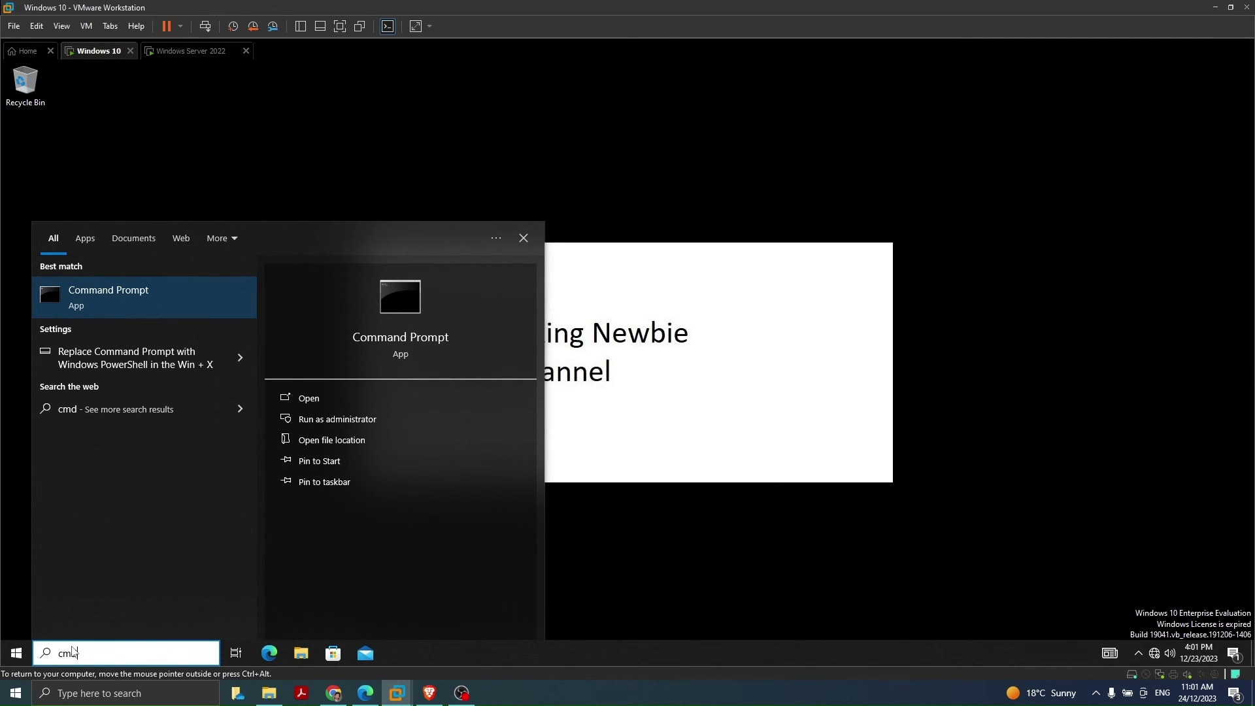
key("Return")
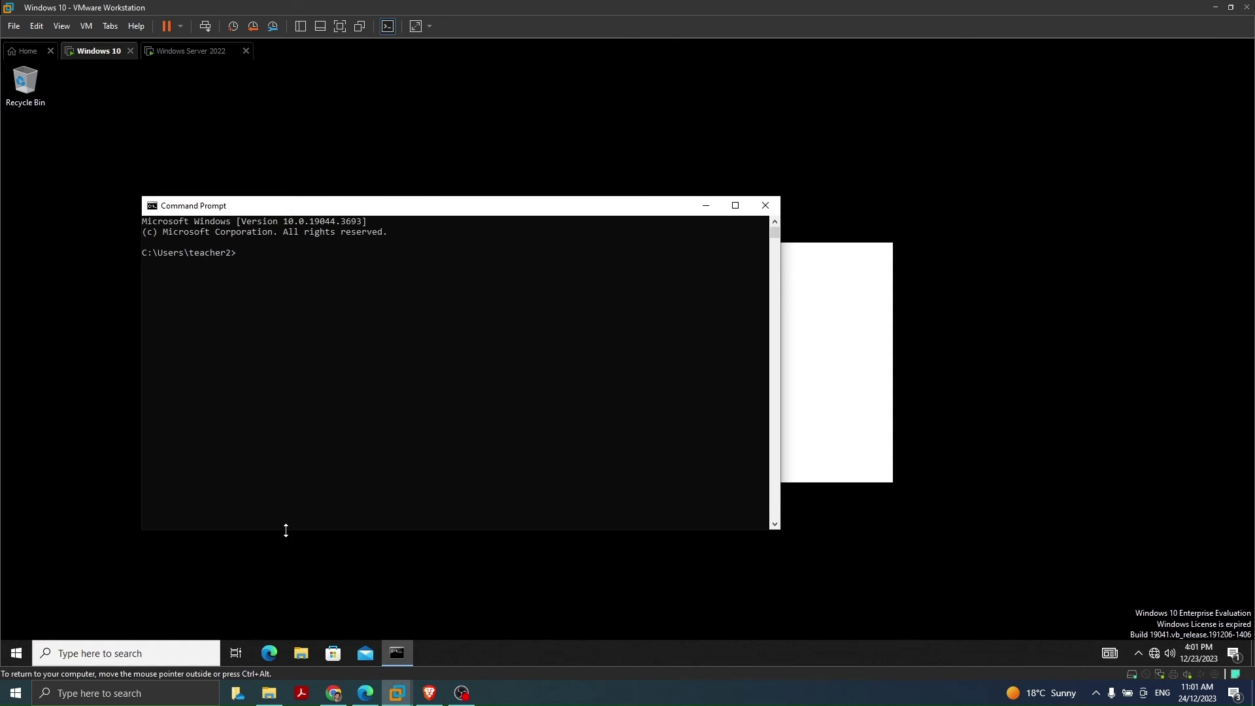
type("gpupdate /fore")
type("e")
key("Return")
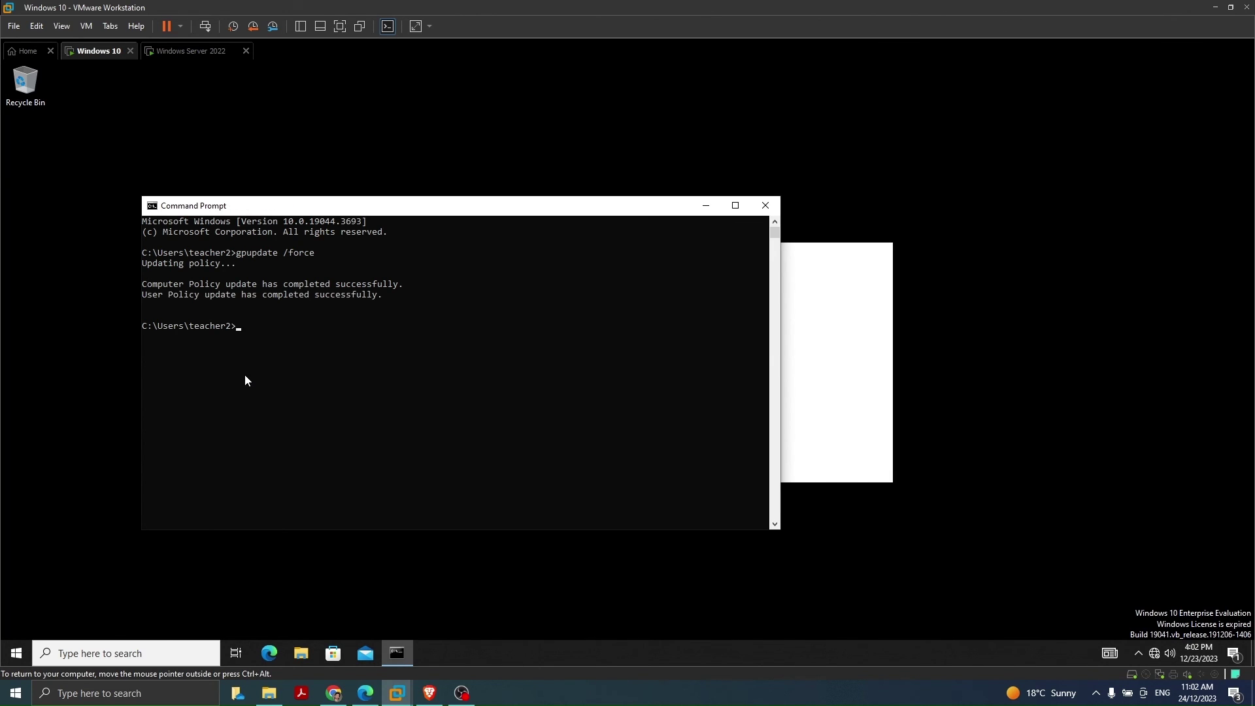
left_click(766, 207)
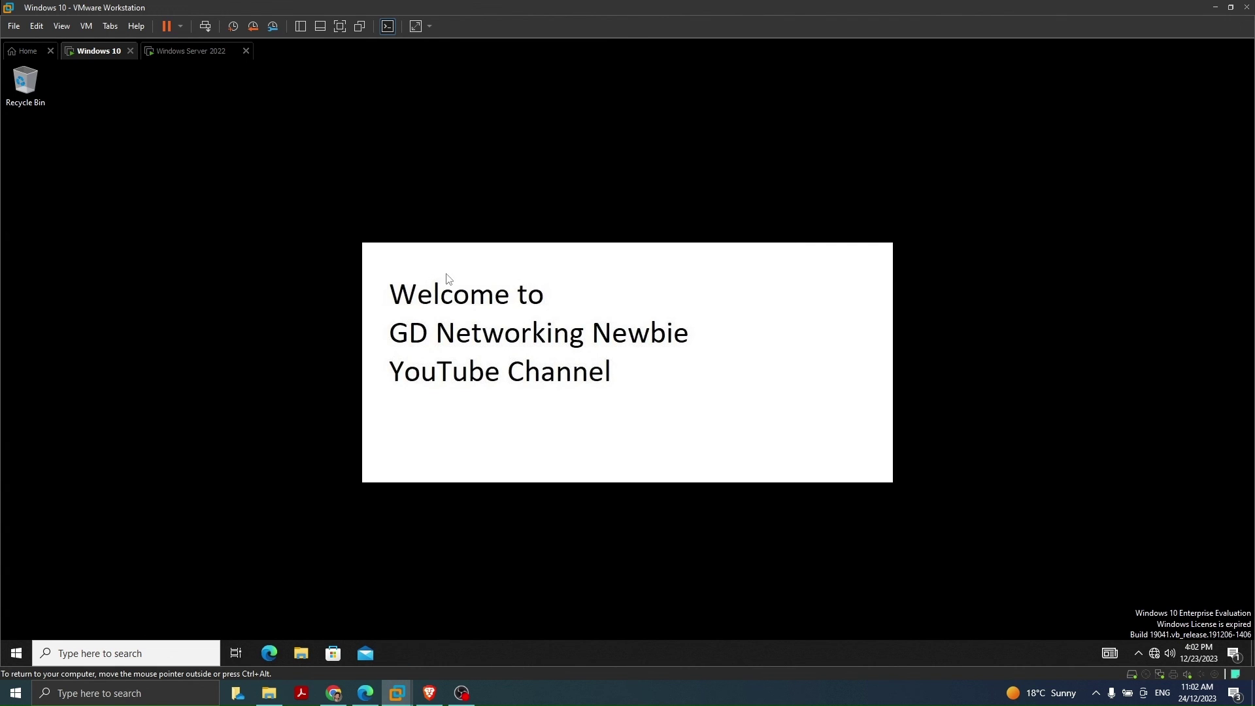
Step: Try to open Control Panel on the Windows 10 client to test the policy, and dismiss the resulting dialog
left_click(141, 653)
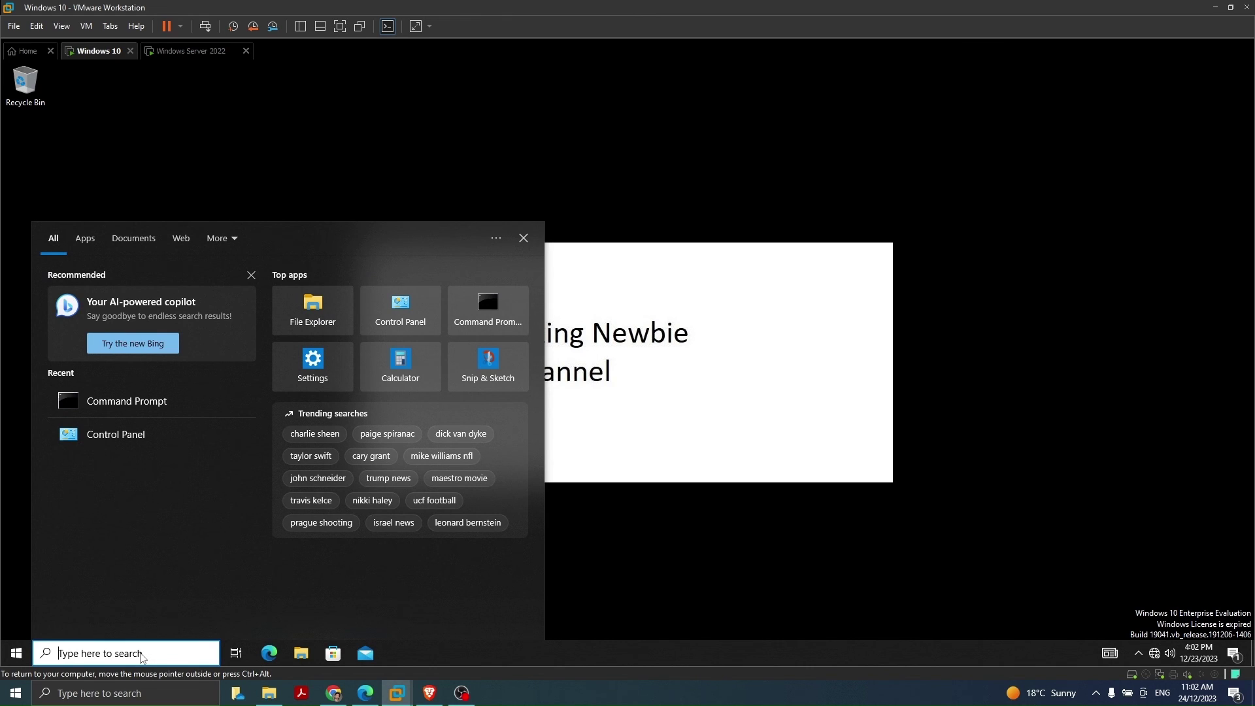
left_click(104, 434)
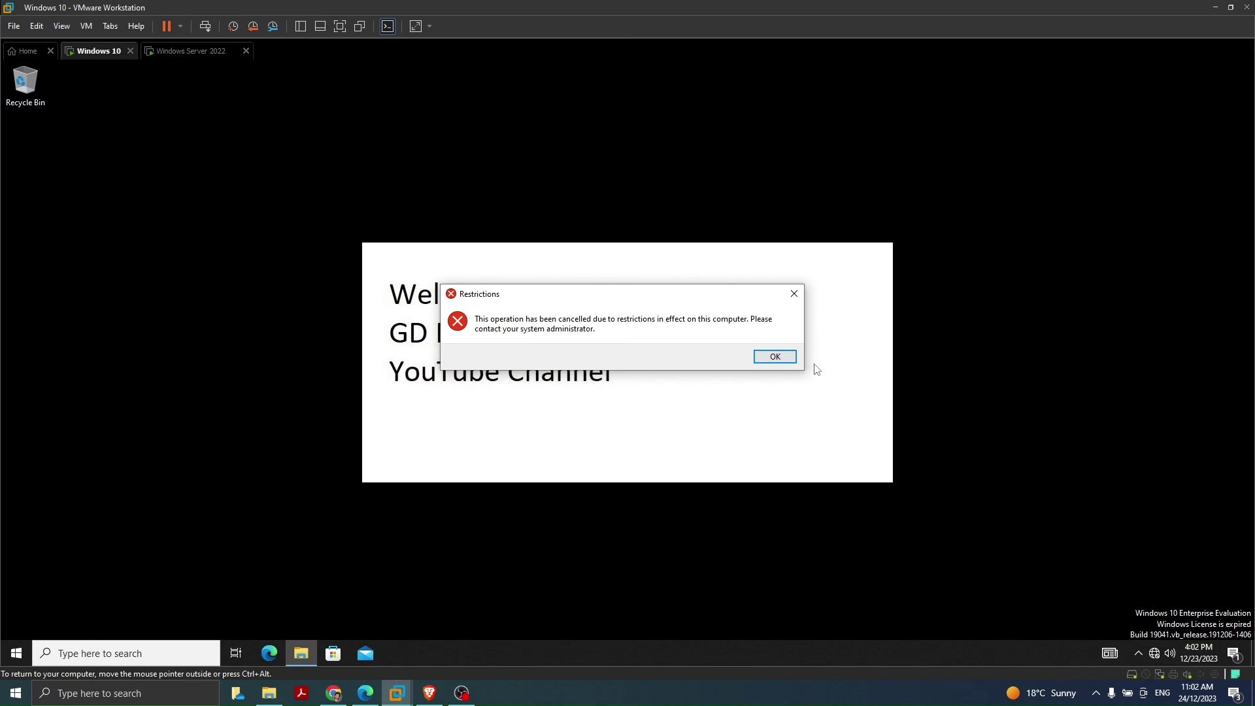
left_click(777, 359)
Step: Check the Department OU's users and groups on the Windows Server 2022 machine, and return to the Windows 10 client
left_click(178, 52)
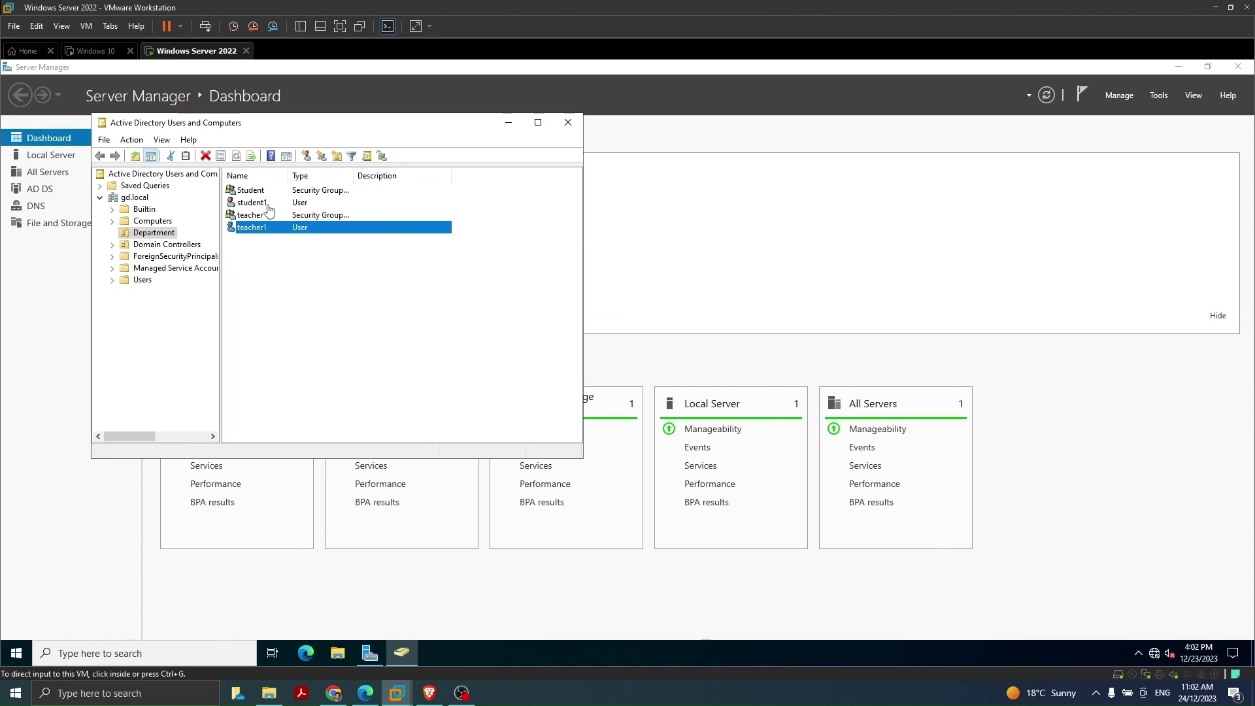
left_click(97, 52)
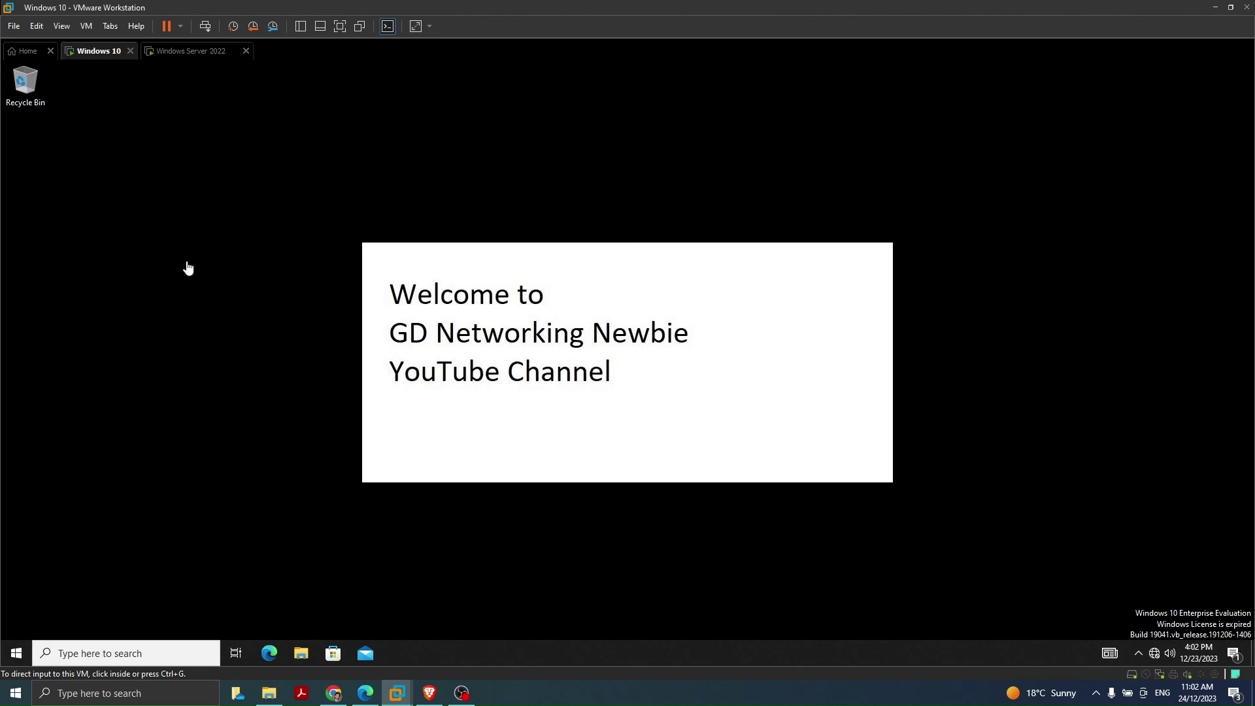
left_click(185, 327)
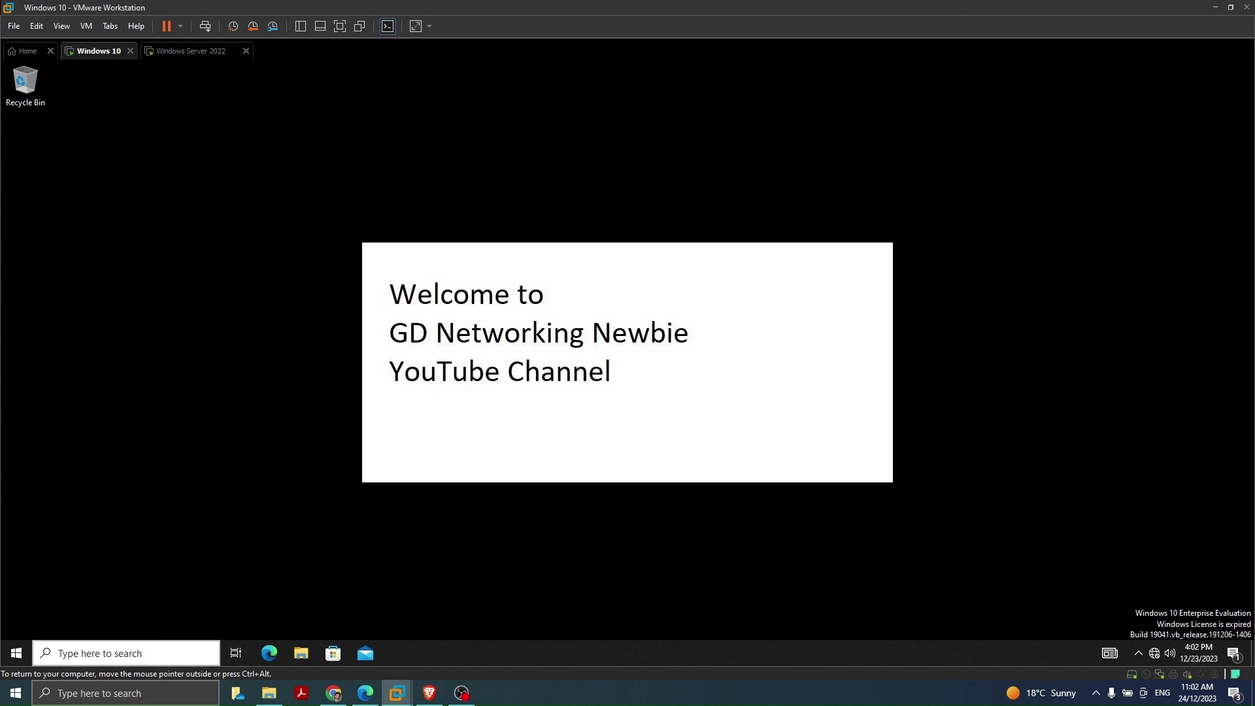